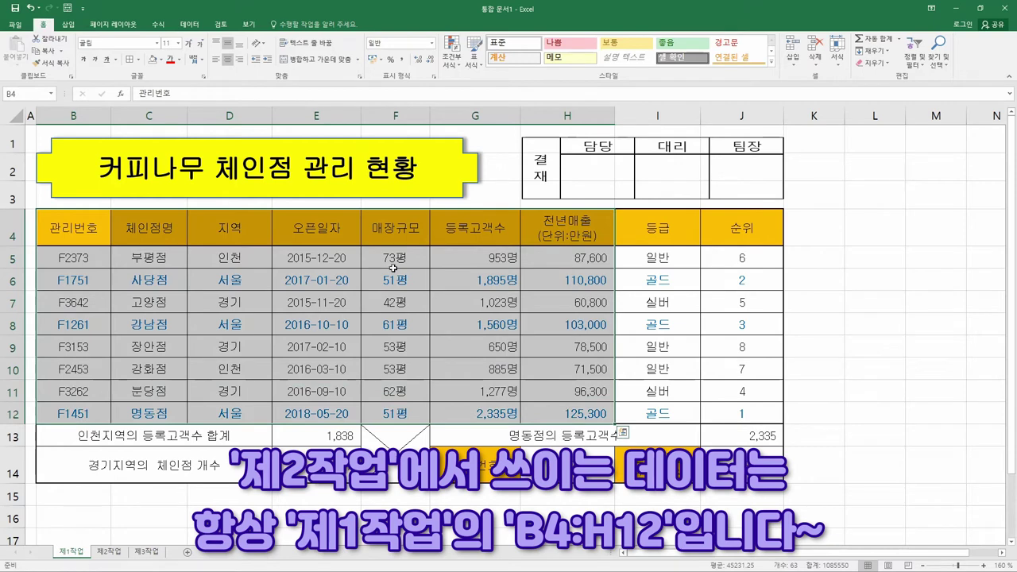
- Copy B4:H12 from the 제1작업 sheet and paste it with all formatting at B2 of the 제2작업 sheet, as the PDF instructs
key("ctrl+c")
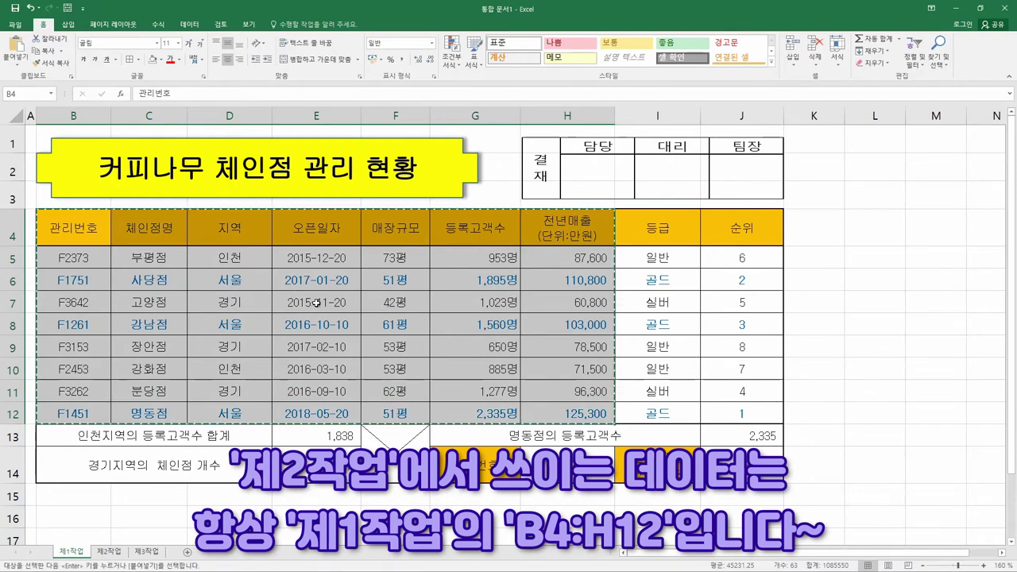
left_click(109, 552)
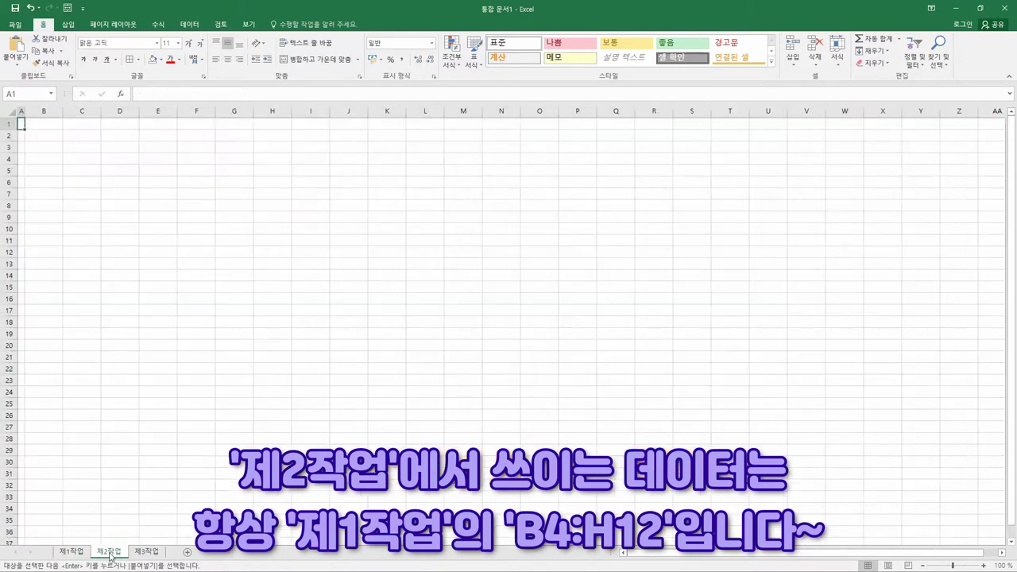
key("alt+Tab")
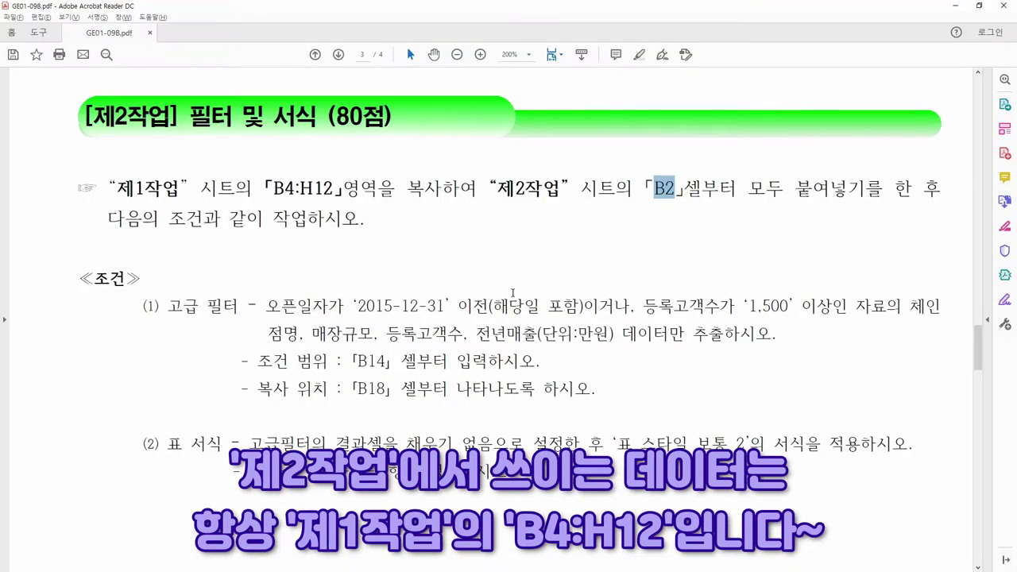
key("alt+Tab")
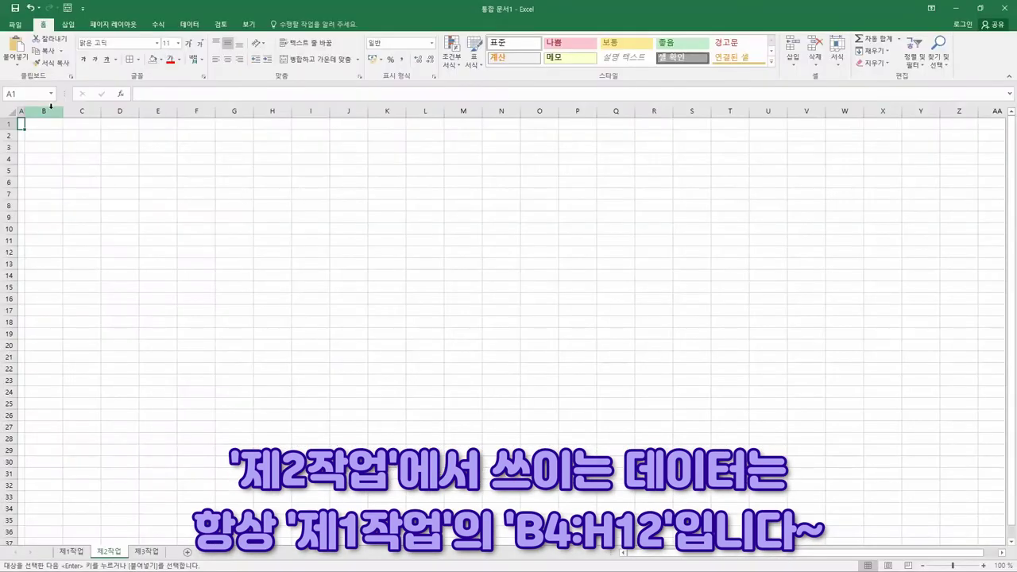
left_click(47, 136)
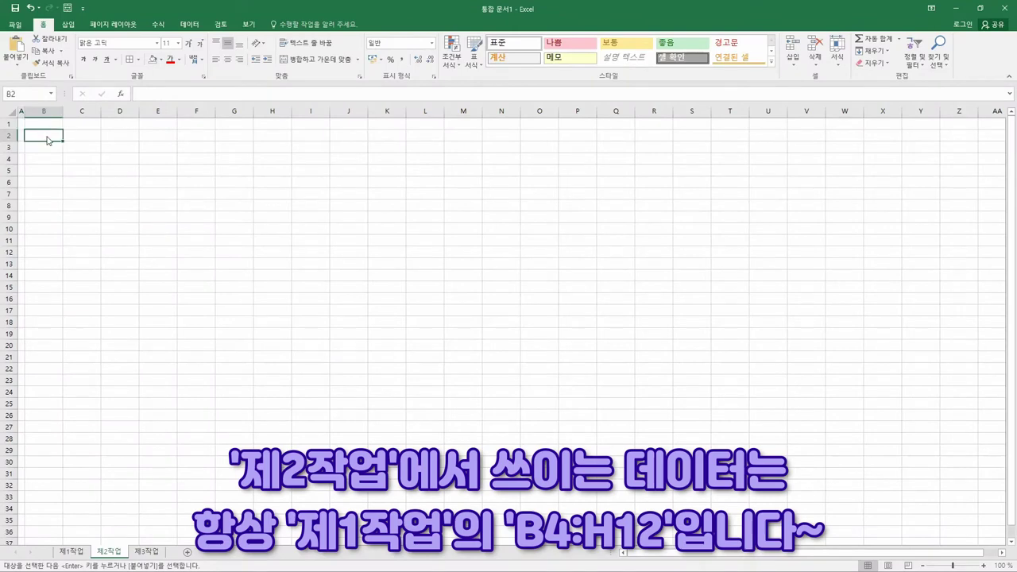
key("alt+Tab")
key("alt+Tab")
right_click(38, 135)
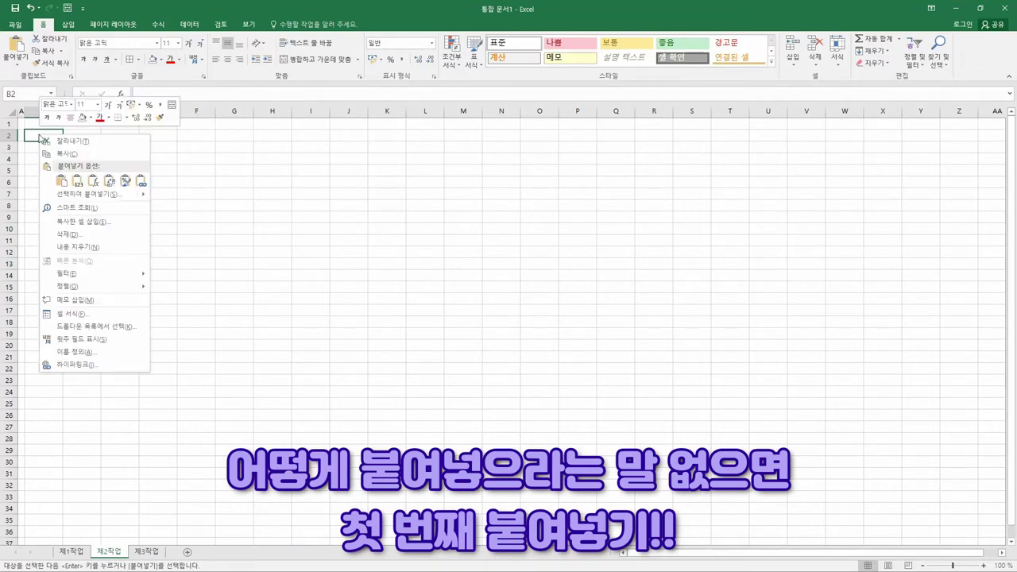
left_click(62, 180)
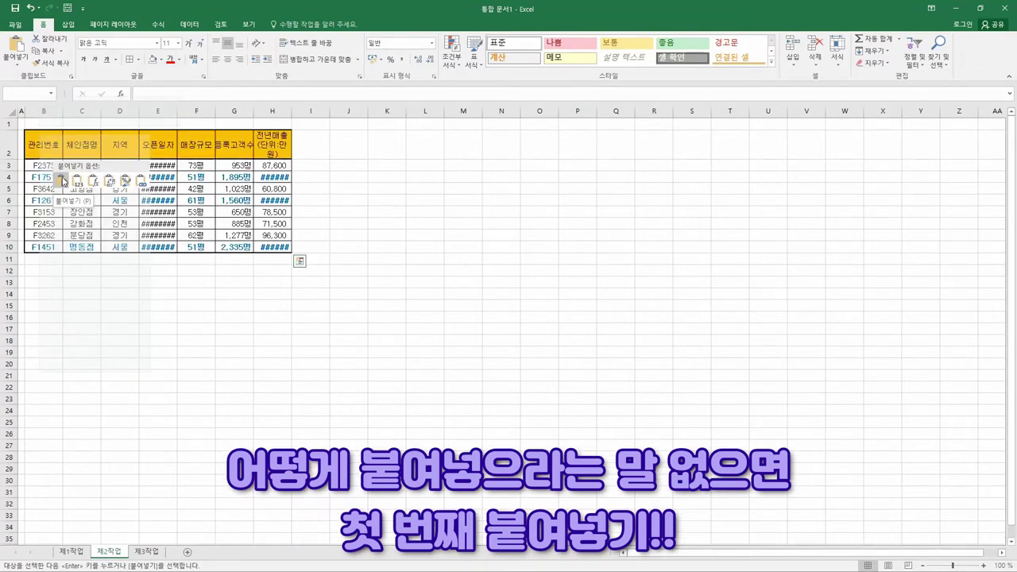
- Widen the 오픈일자 column and auto-fit the widths of all columns on the 제2작업 sheet
left_click(167, 193)
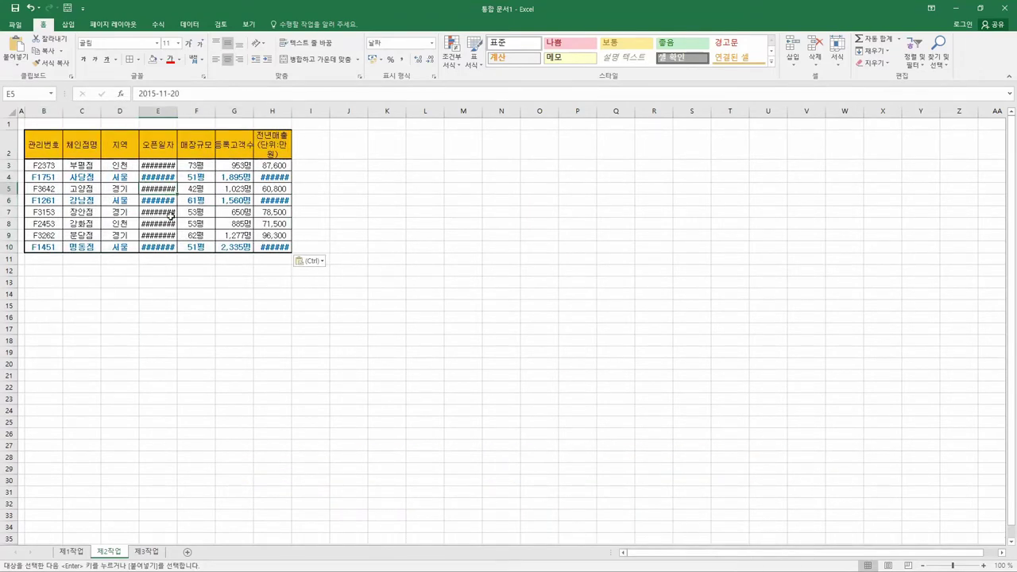
scroll(171, 216, "up", 3, "ctrl")
scroll(265, 275, "up", 2, "ctrl")
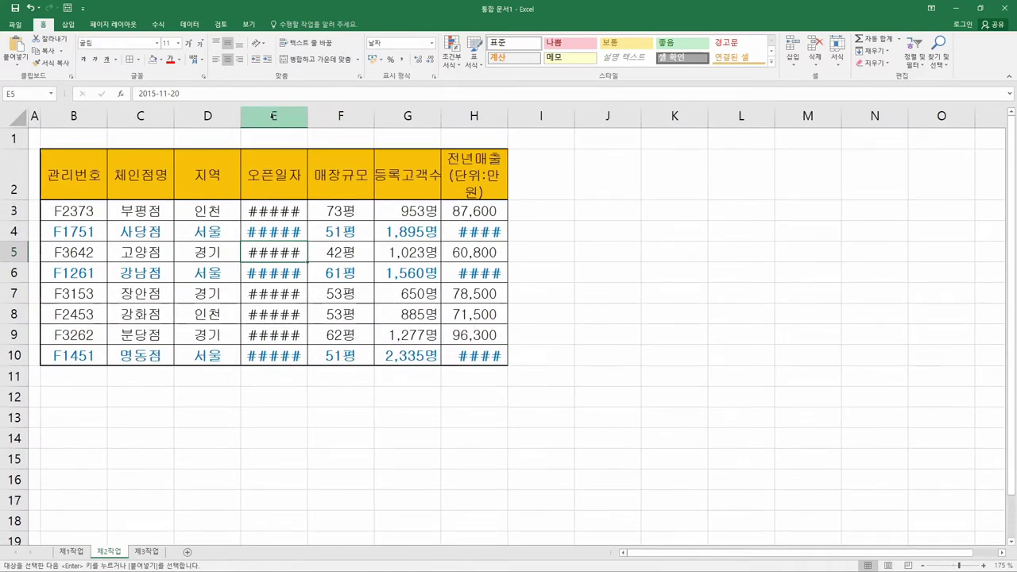
left_click_drag(309, 115, 392, 116)
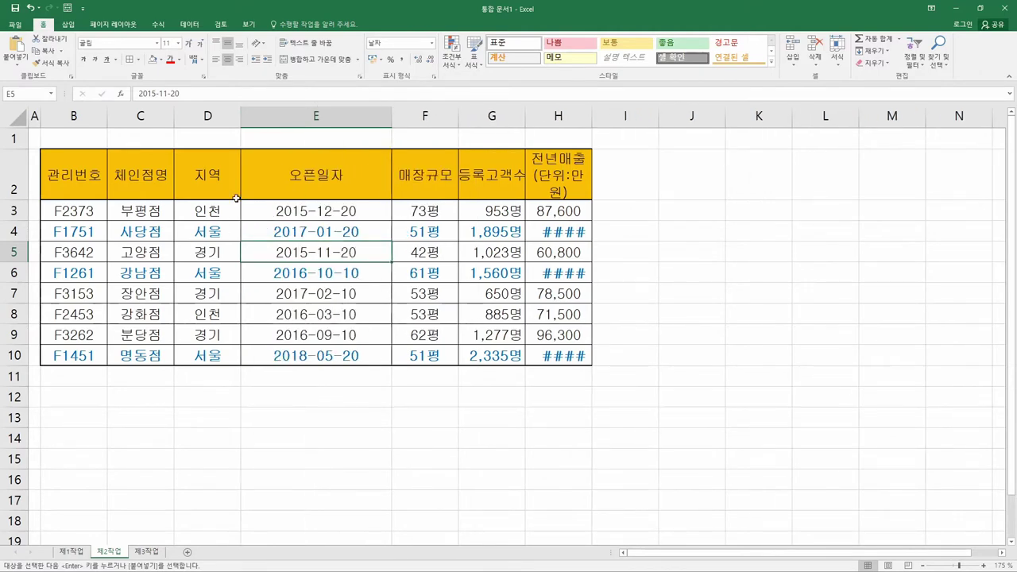
left_click(17, 119)
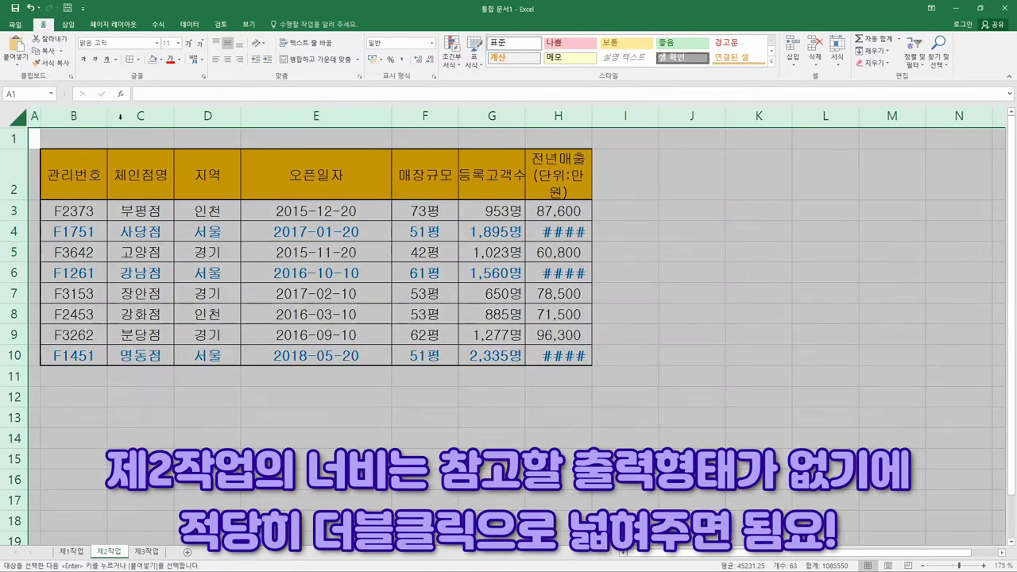
double_click(175, 120)
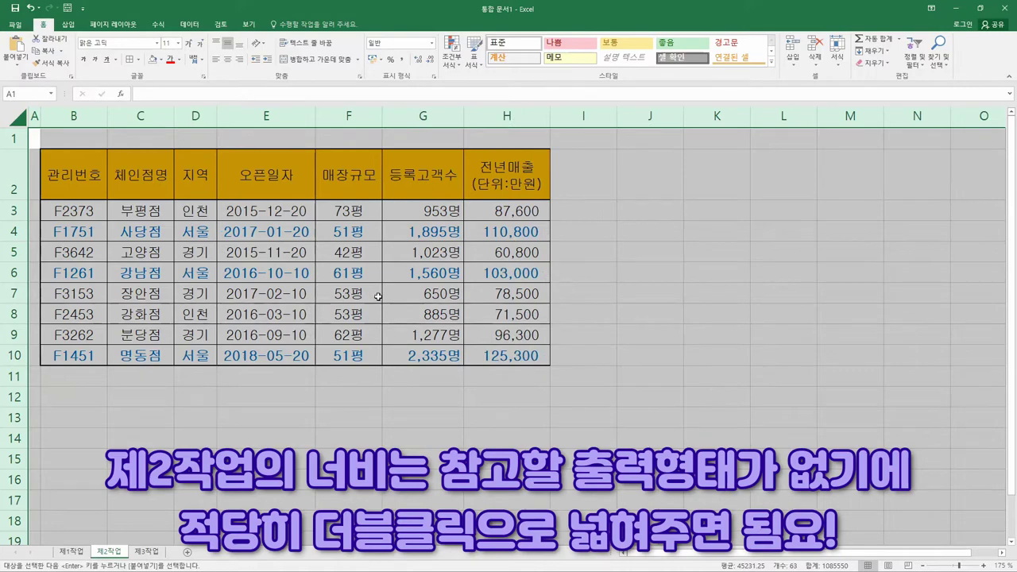
left_click(304, 265)
- Switch to GE01-09B.pdf in Acrobat Reader and read the 제2작업 advanced filter conditions, fields to extract and criteria range location
key("alt+Tab")
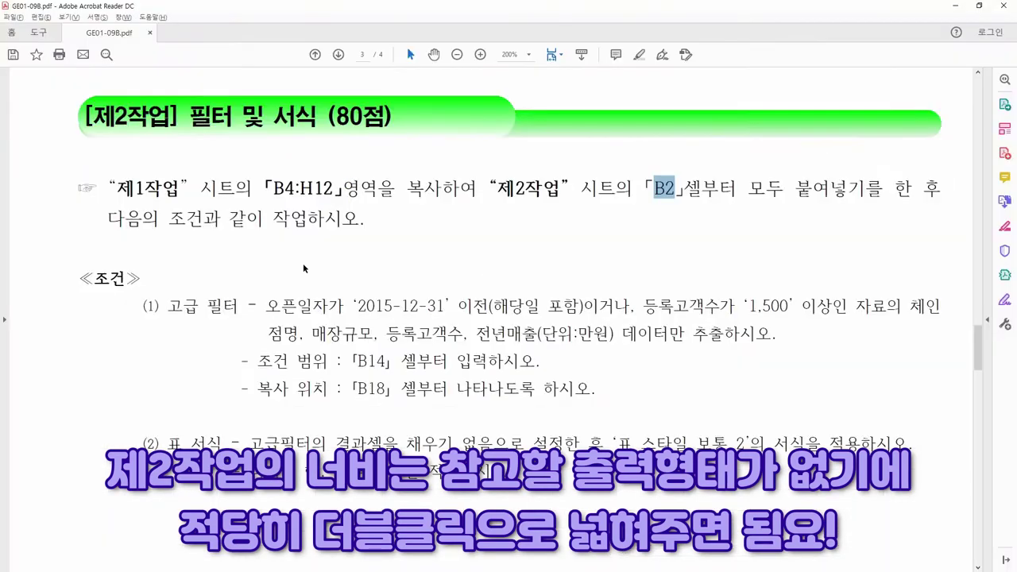
scroll(354, 300, "down", 2)
scroll(358, 301, "up", 2)
scroll(360, 301, "down", 1)
key("alt+Tab")
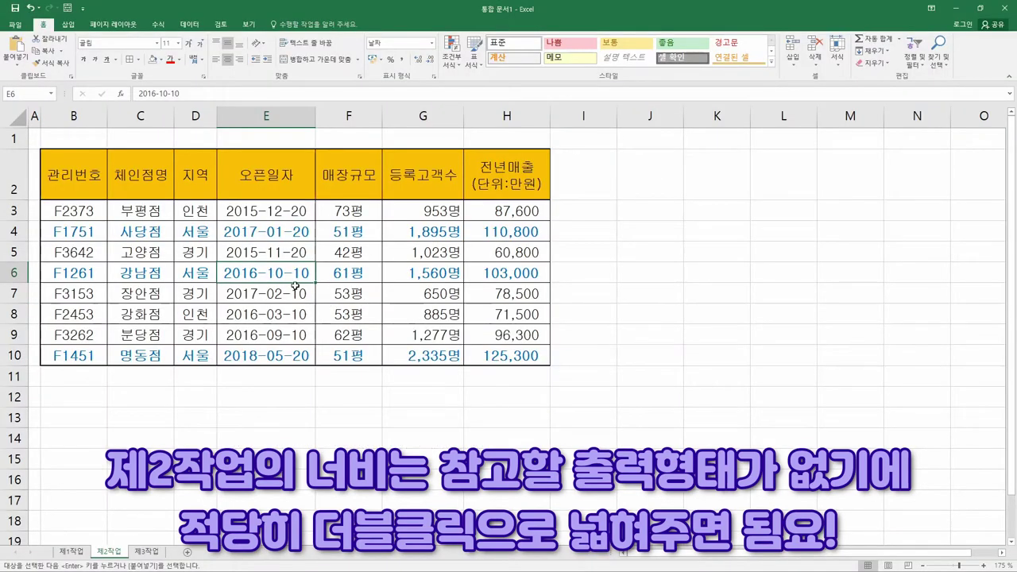
key("alt+Tab")
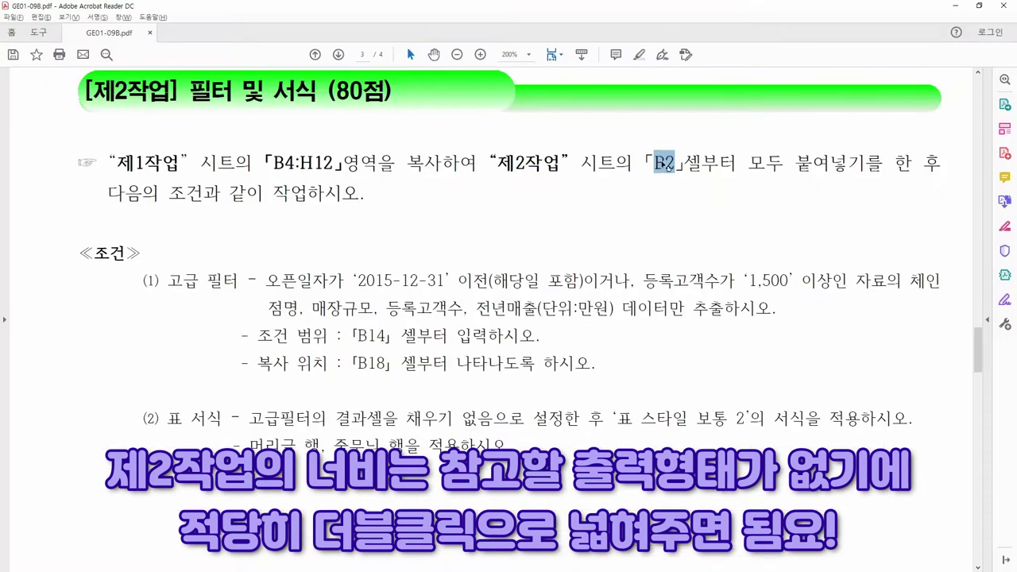
left_click_drag(166, 279, 239, 280)
scroll(316, 280, "down", 3)
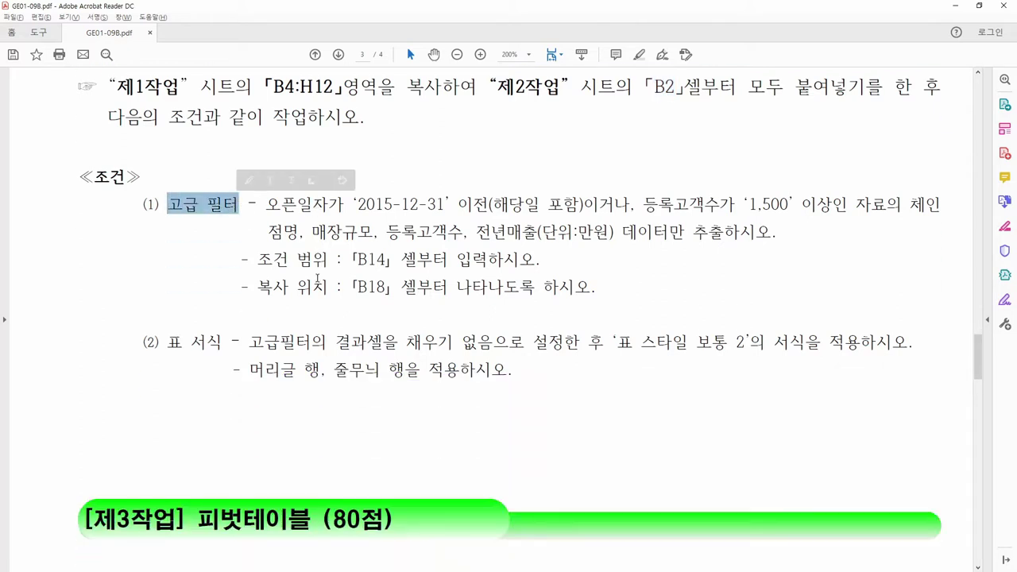
left_click_drag(267, 212, 848, 208)
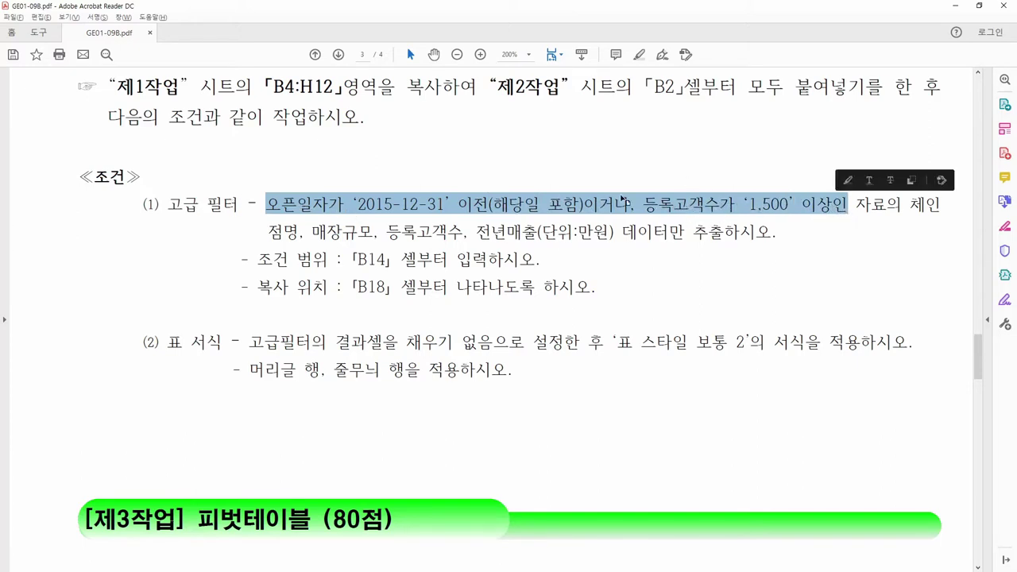
left_click_drag(914, 208, 772, 235)
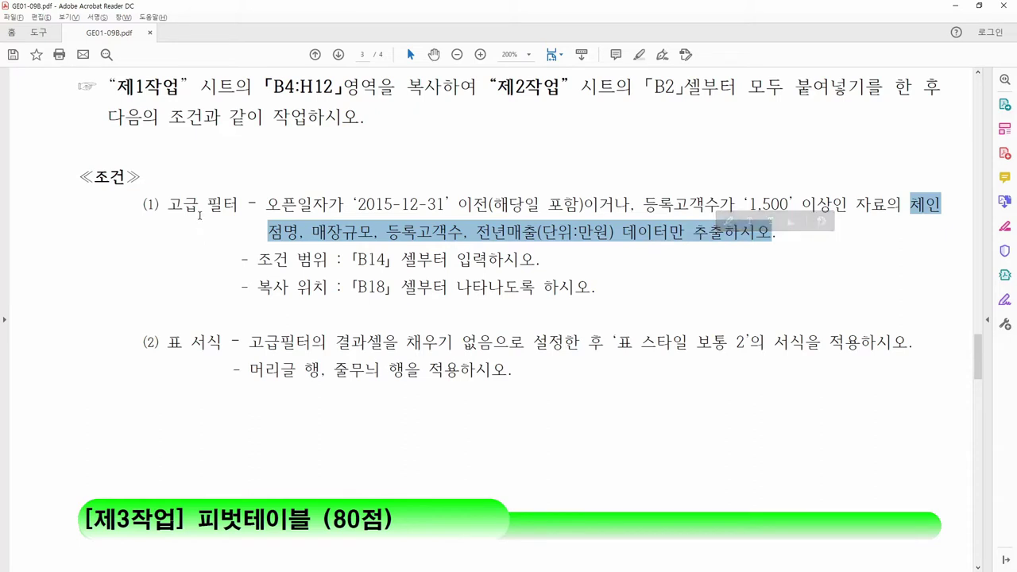
double_click(224, 205)
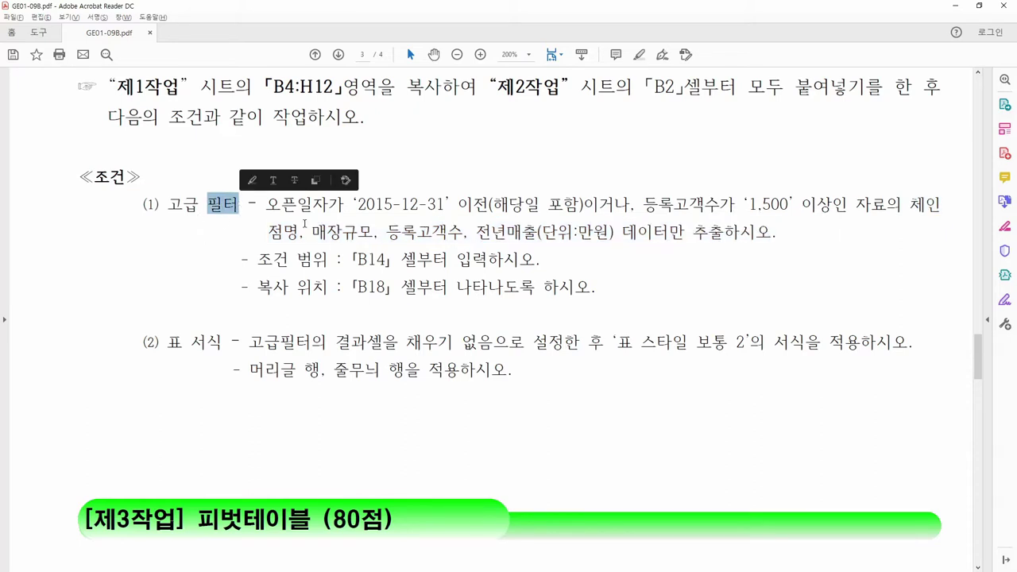
left_click(345, 222)
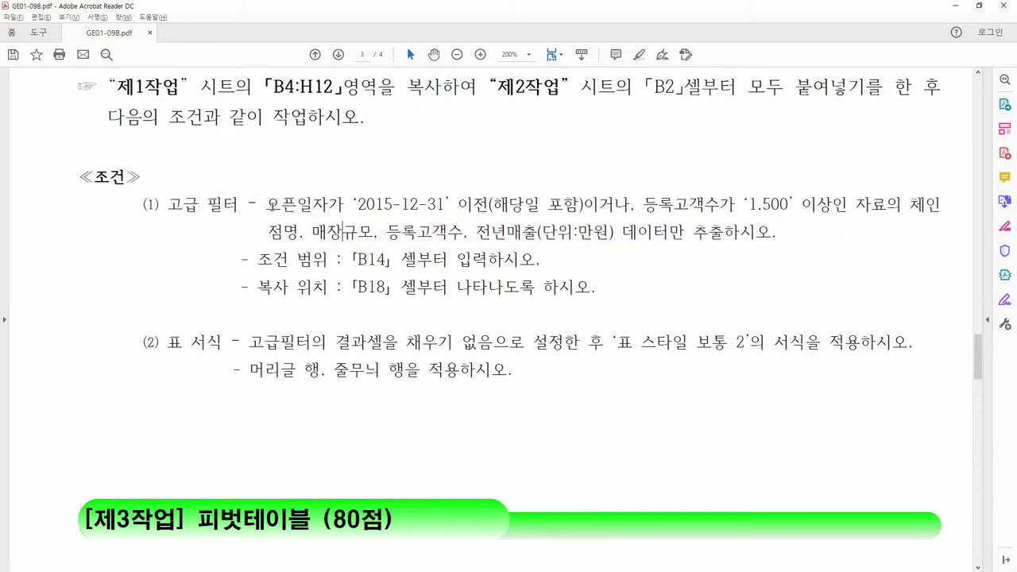
left_click_drag(271, 265, 537, 263)
key("alt+Tab")
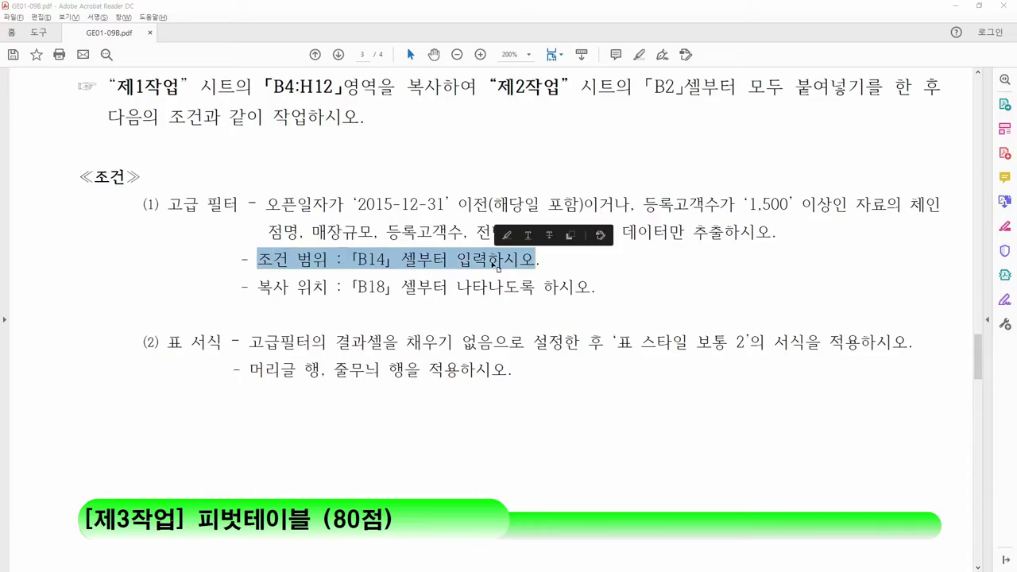
left_click(70, 433)
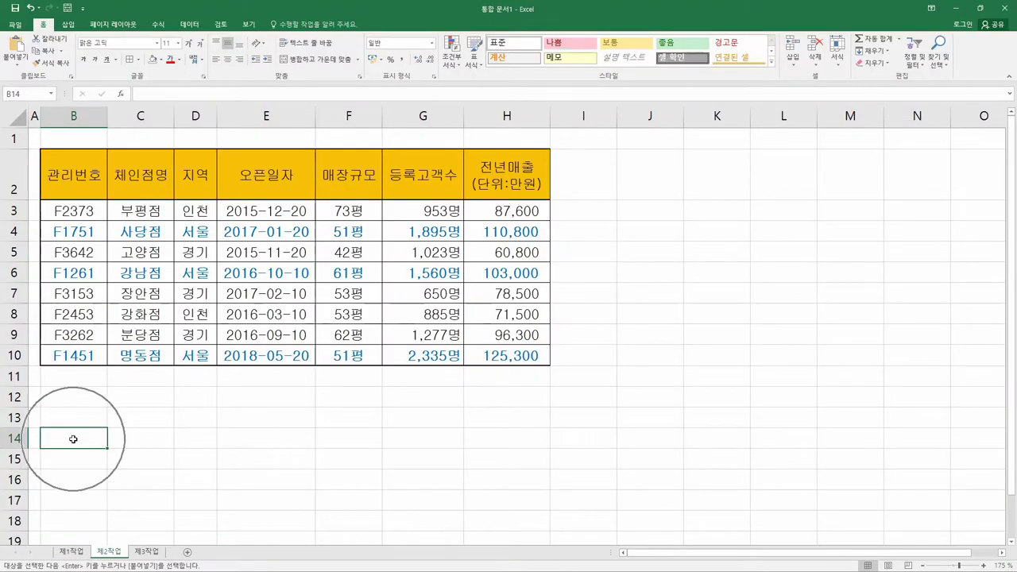
key("alt+Tab")
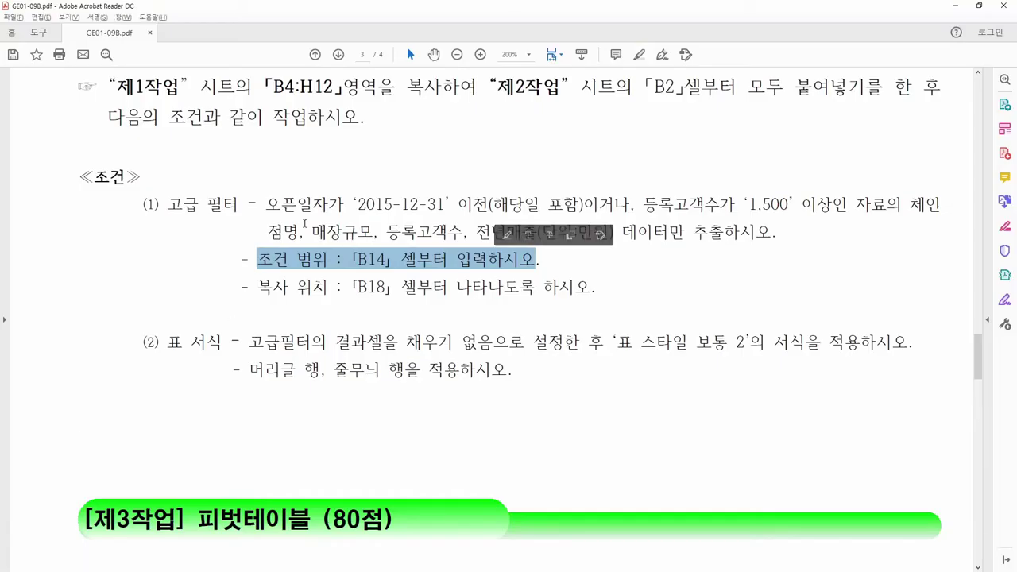
left_click_drag(266, 208, 477, 205)
key("alt+Tab")
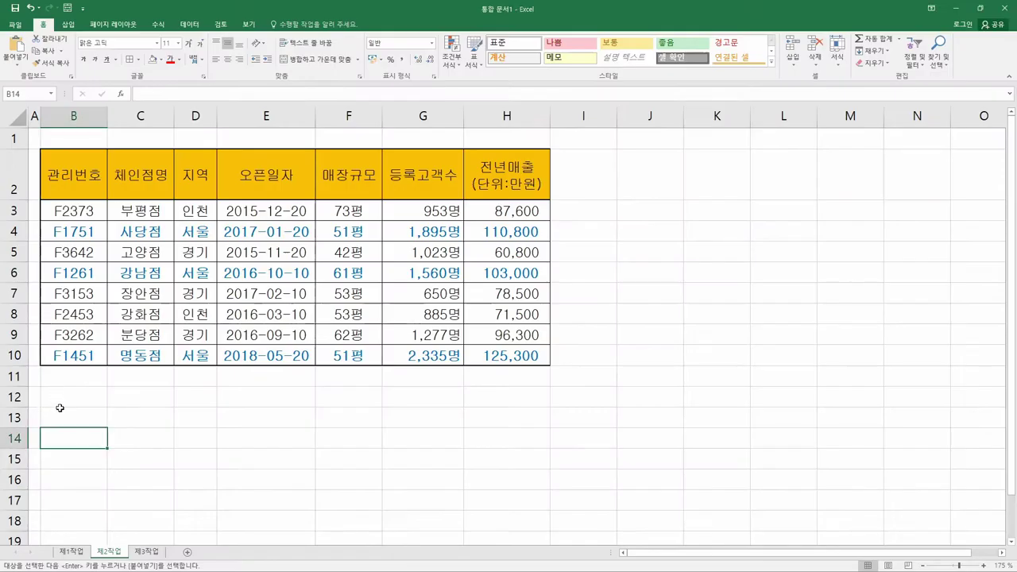
type("dhvmsdl")
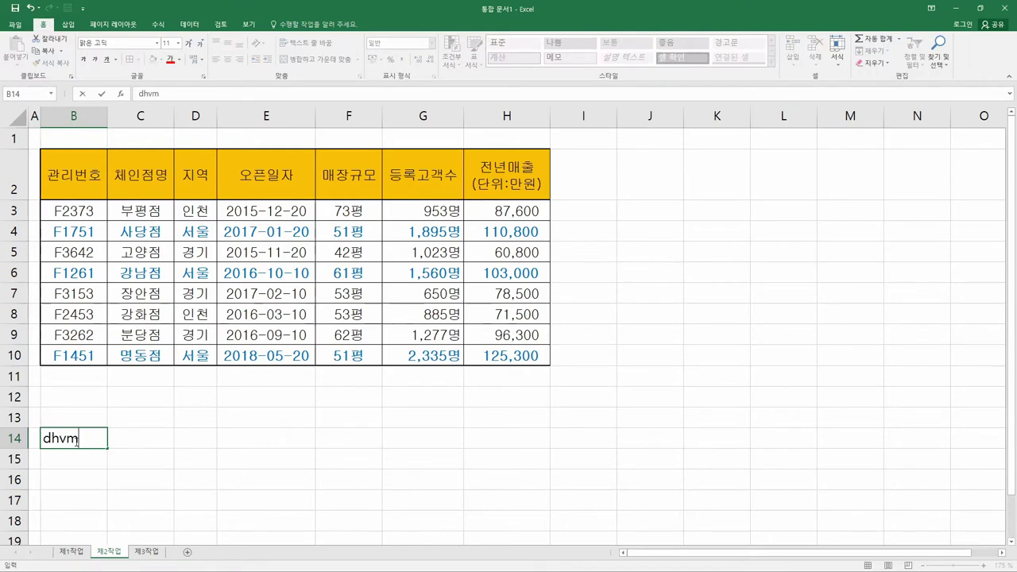
key("BackSpace")
key("BackSpace")
key("BackSpace")
key("BackSpace")
key("BackSpace")
key("BackSpace")
type("오픈일자")
key("Return")
left_click(76, 442)
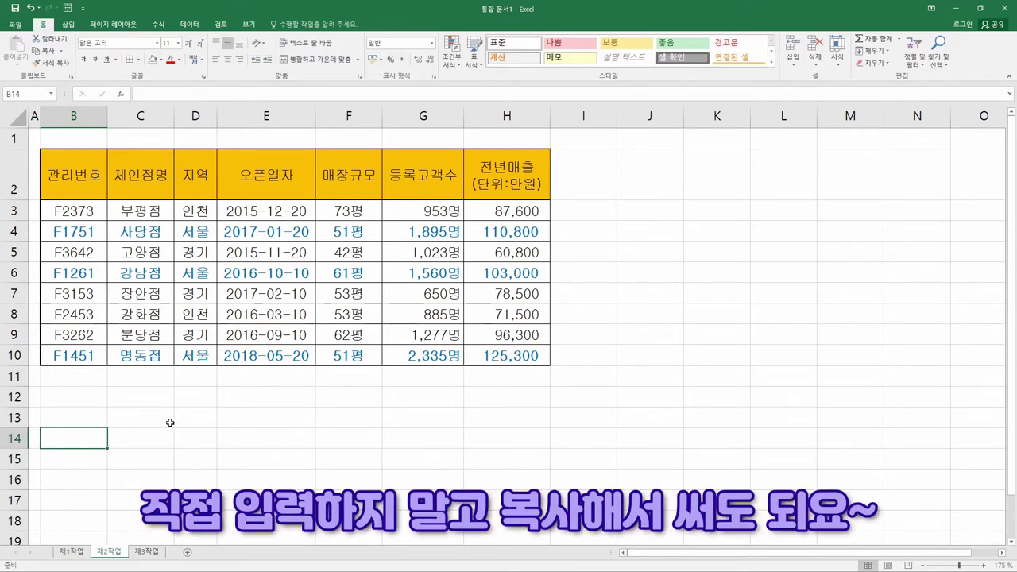
- Copy the 오픈일자 header from E2 into B14 as the first criteria heading
left_click(267, 181)
key("ctrl+c")
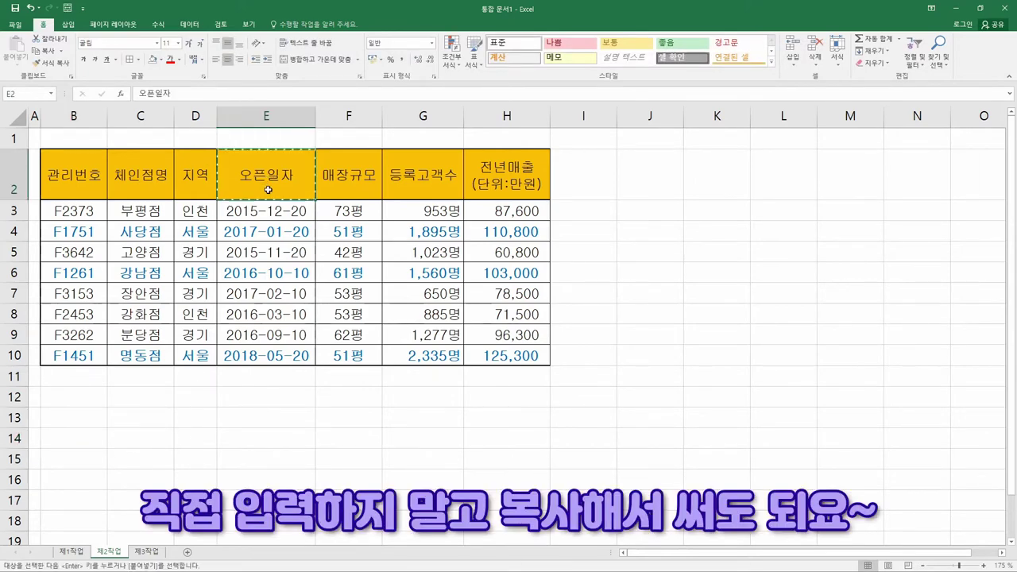
left_click(71, 440)
key("ctrl+v")
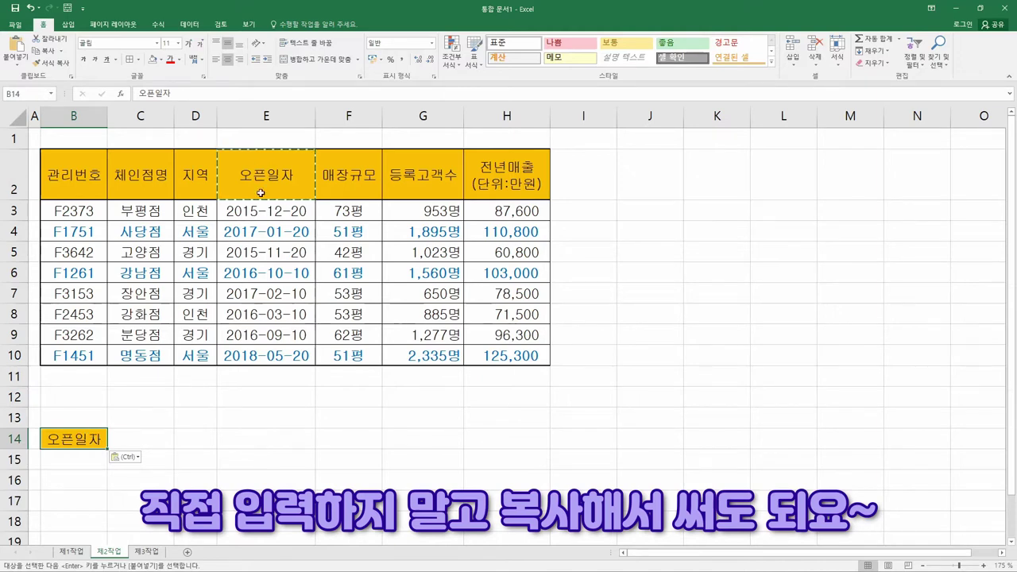
- Switch to the PDF and examine how the 오픈일자 condition defines its date limit and whether that day is included
key("alt+Tab")
left_click(367, 206)
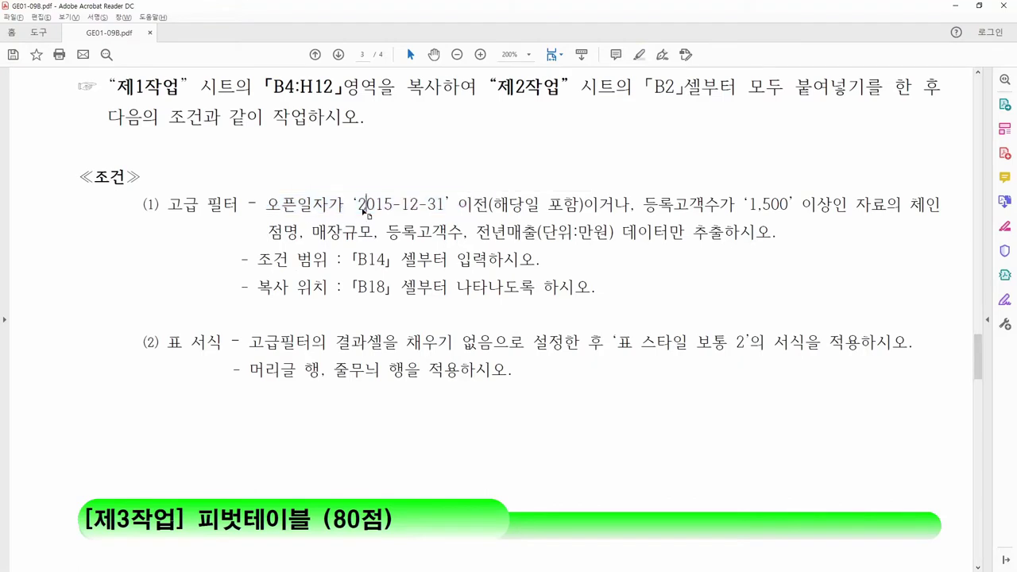
left_click_drag(459, 205, 489, 205)
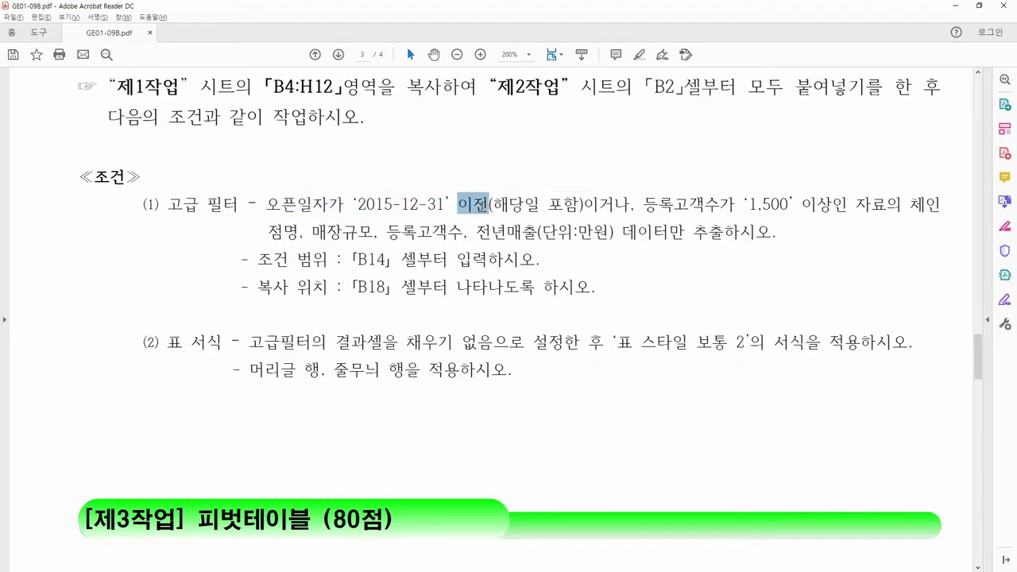
left_click(480, 216)
left_click_drag(459, 205, 585, 205)
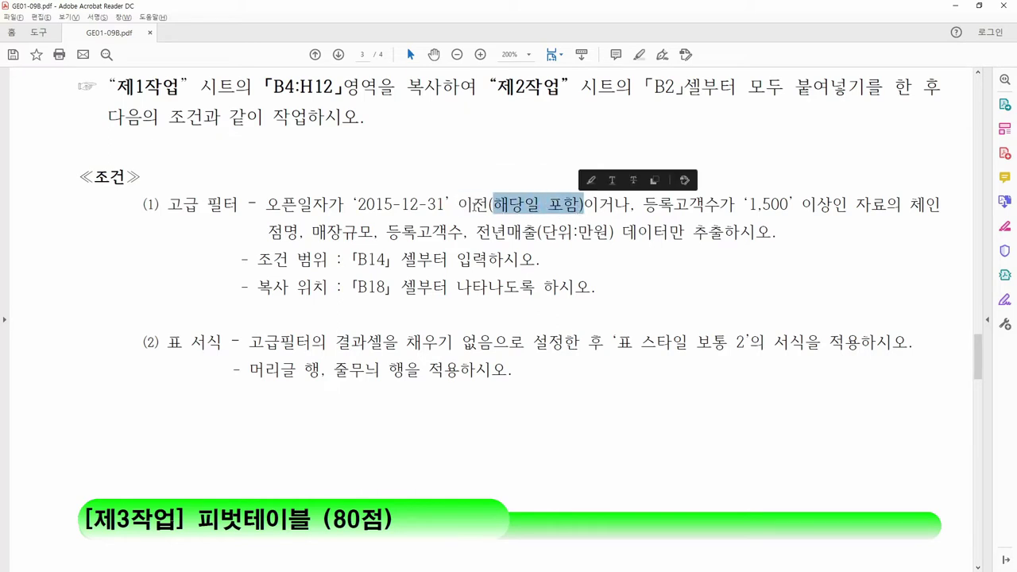
left_click_drag(472, 205, 489, 205)
- Return to Excel, enter the criterion <=2015-12-31 under the 오픈일자 heading in B15, and widen column B to fit it
key("alt+Tab")
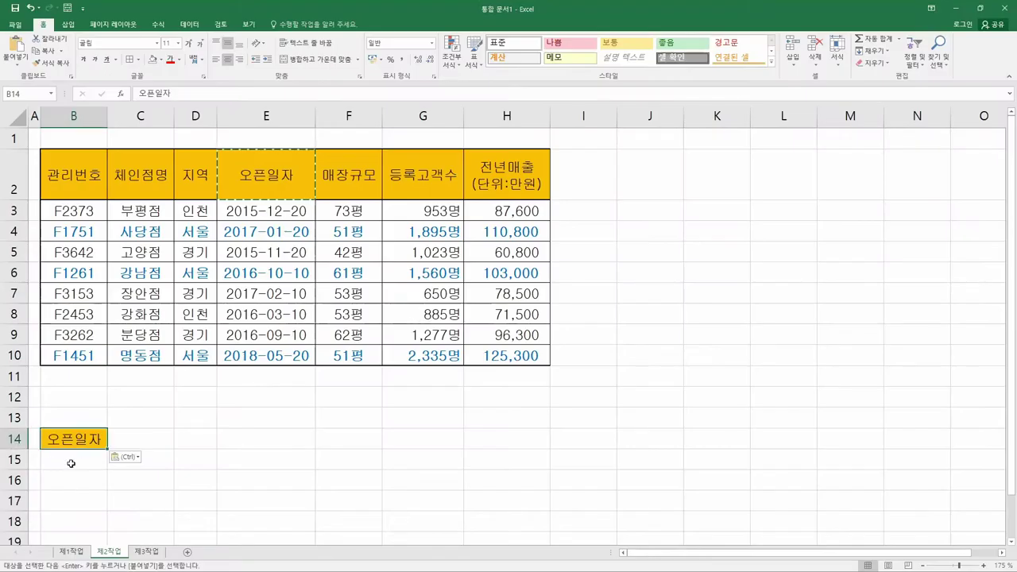
left_click(71, 464)
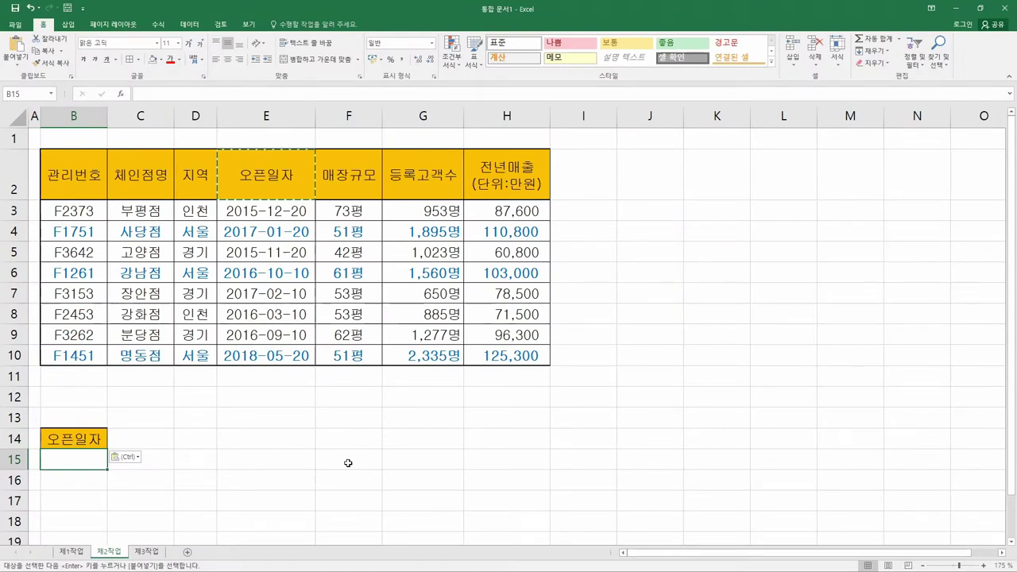
type("<=")
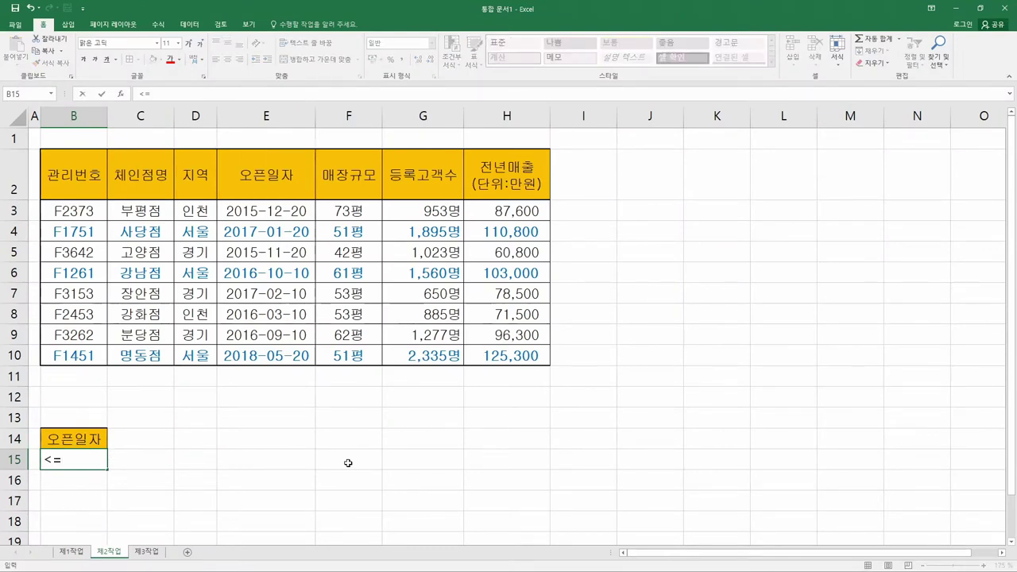
type("2015-12-31")
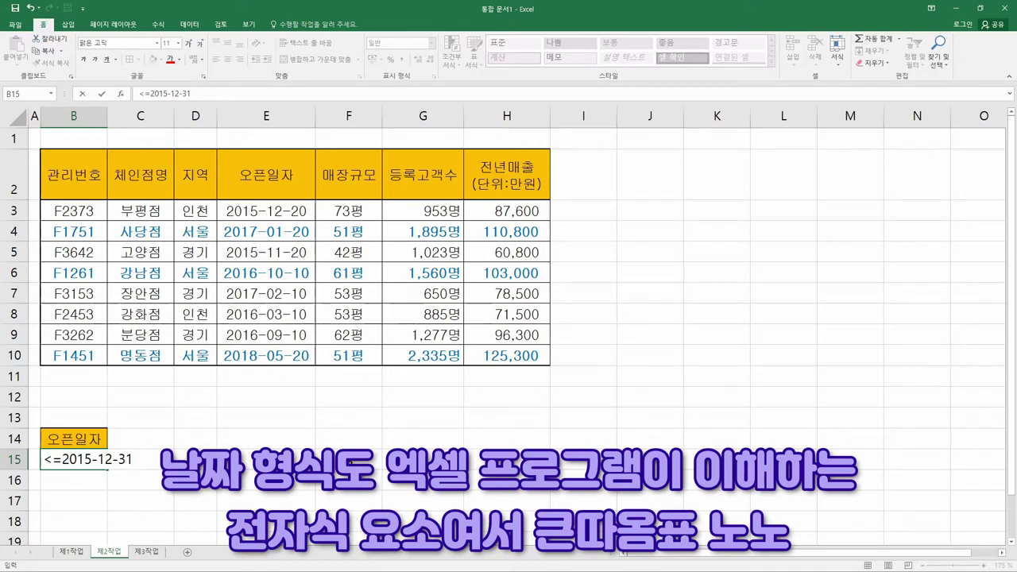
key("Return")
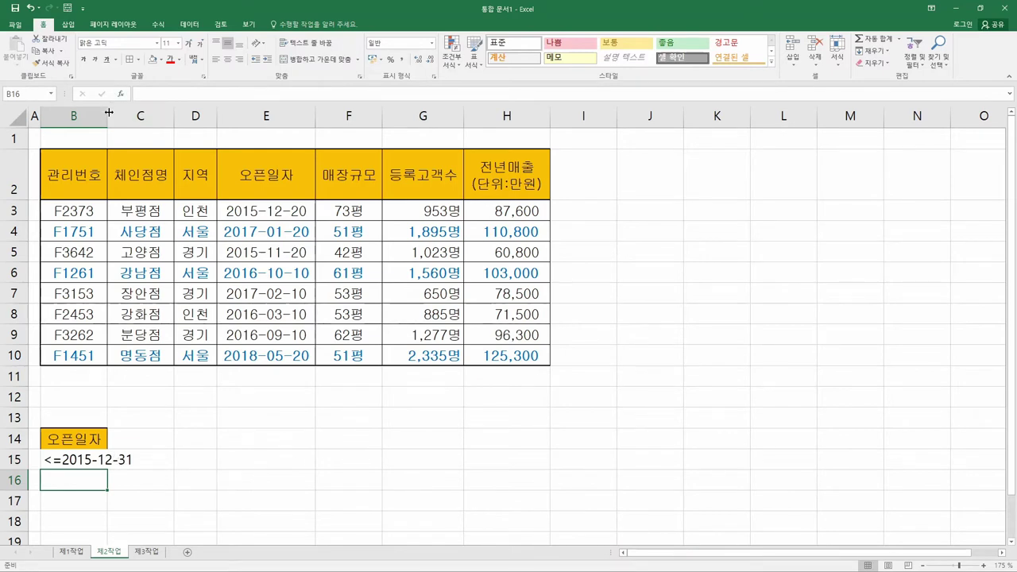
left_click_drag(107, 116, 146, 116)
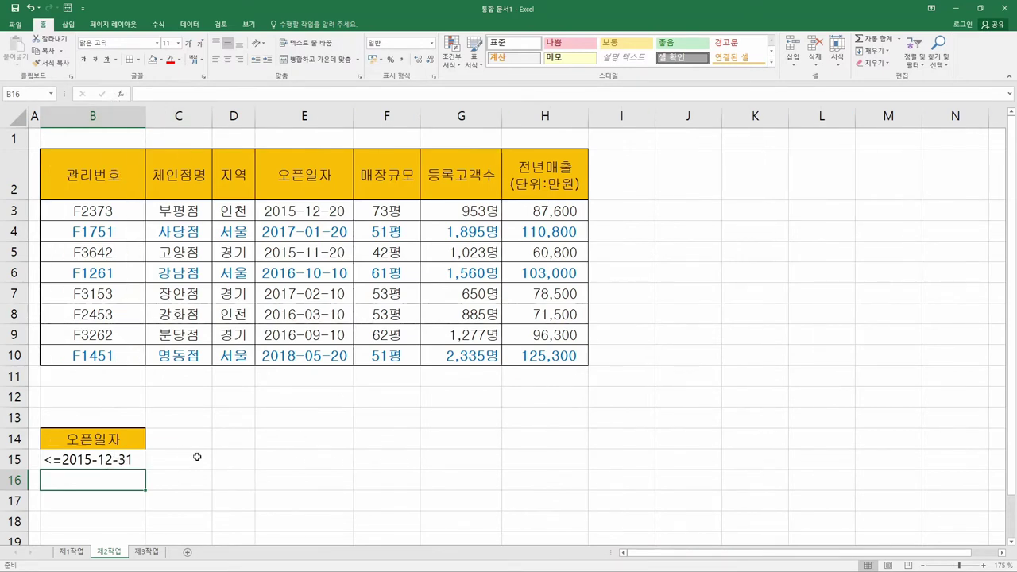
- Check the 등록고객수 condition in the PDF and copy the 등록고객수 header from G2 into C14 as the second criteria heading
key("alt+Tab")
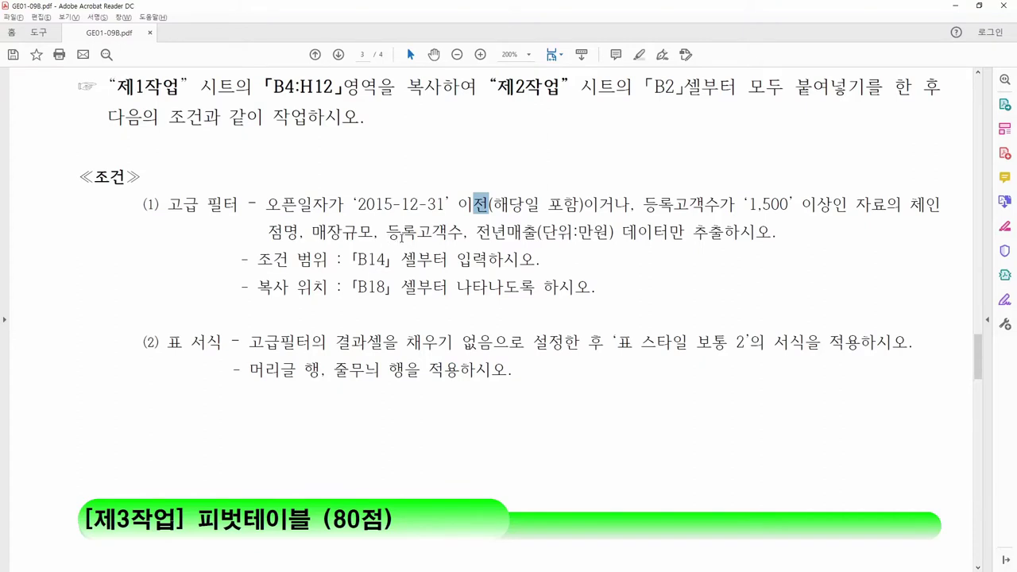
left_click_drag(584, 205, 814, 206)
key("alt+Tab")
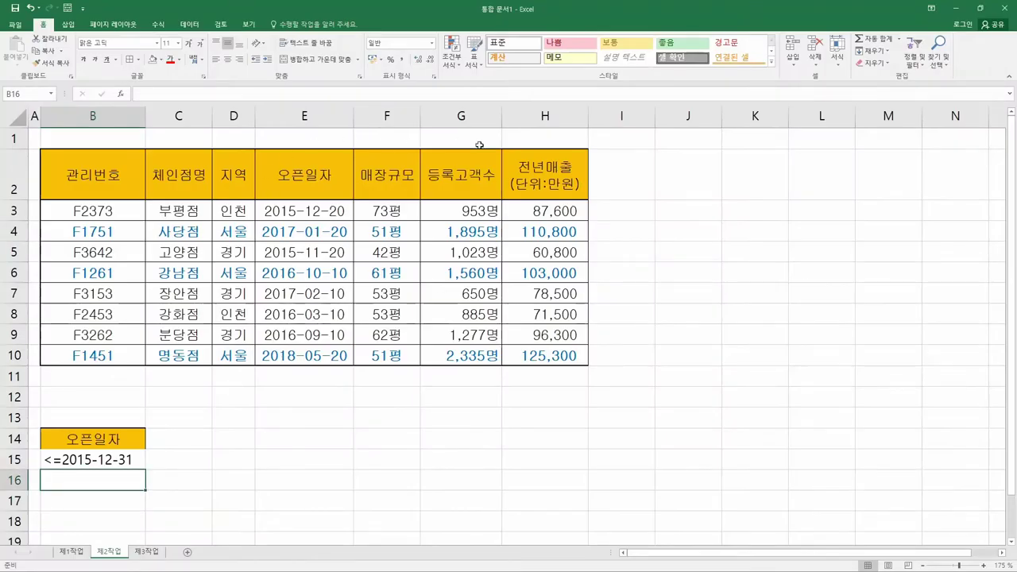
left_click(439, 184)
key("ctrl+c")
left_click(170, 439)
key("ctrl+v")
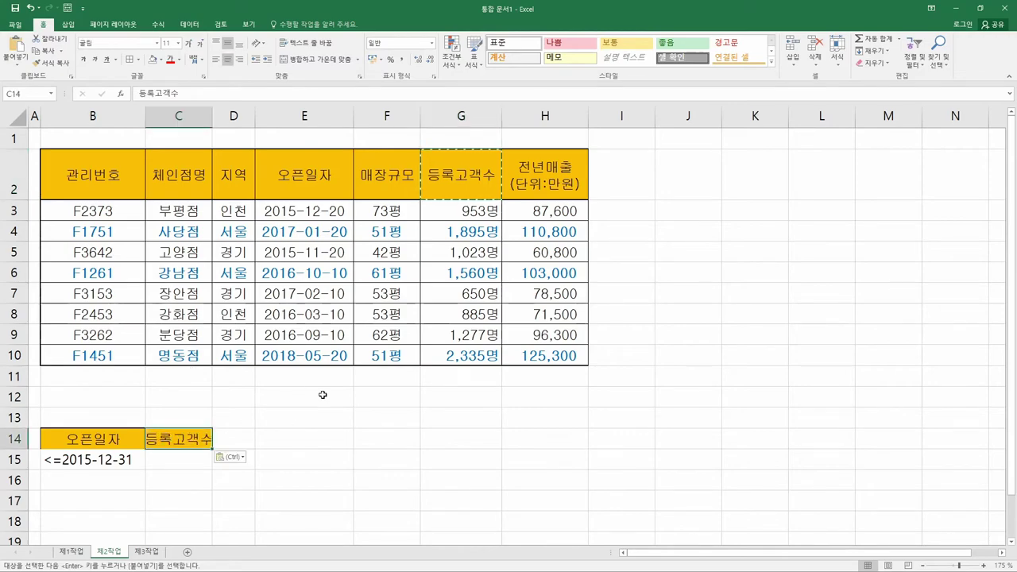
- Recheck the 등록고객수 limit in the PDF and enter the criterion >=1500 in C15
key("alt+Tab")
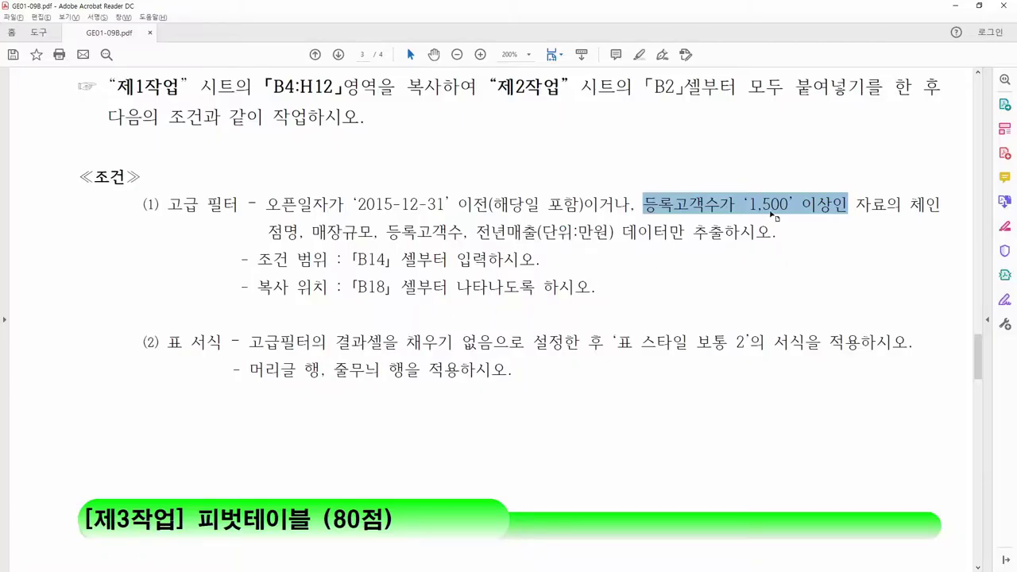
key("alt+Tab")
left_click(161, 469)
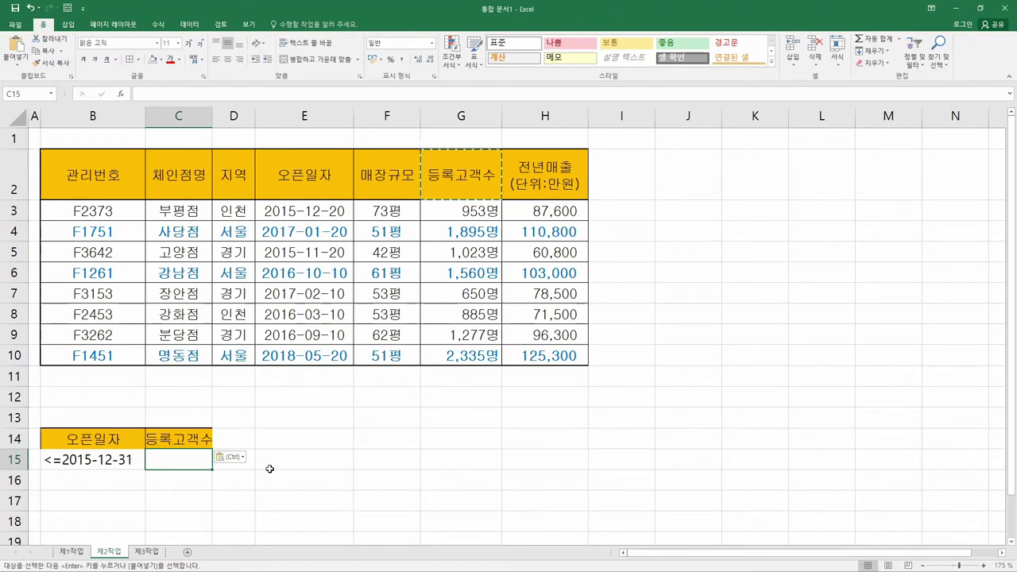
type(">=1500")
key("Return")
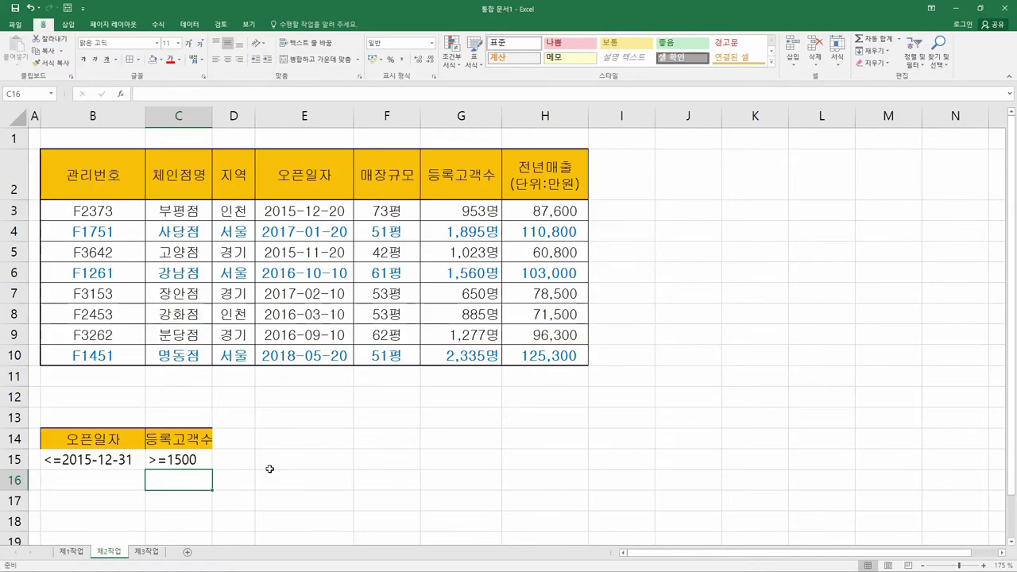
- Examine in the PDF how the word 이거나 joins the 오픈일자 and 등록고객수 conditions, then return to Excel
key("alt+Tab")
key("alt+Tab")
key("alt+Tab")
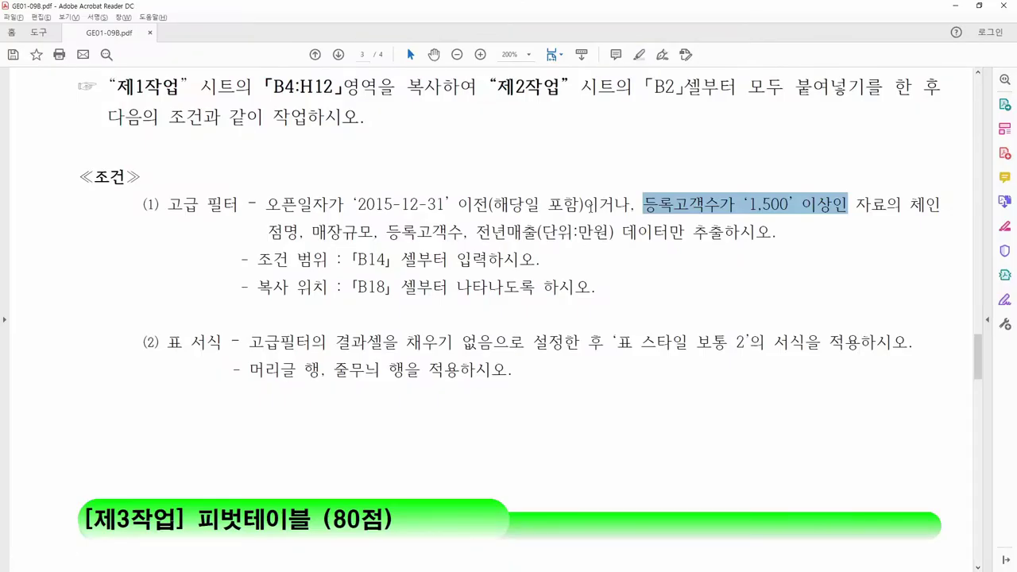
left_click_drag(585, 204, 630, 205)
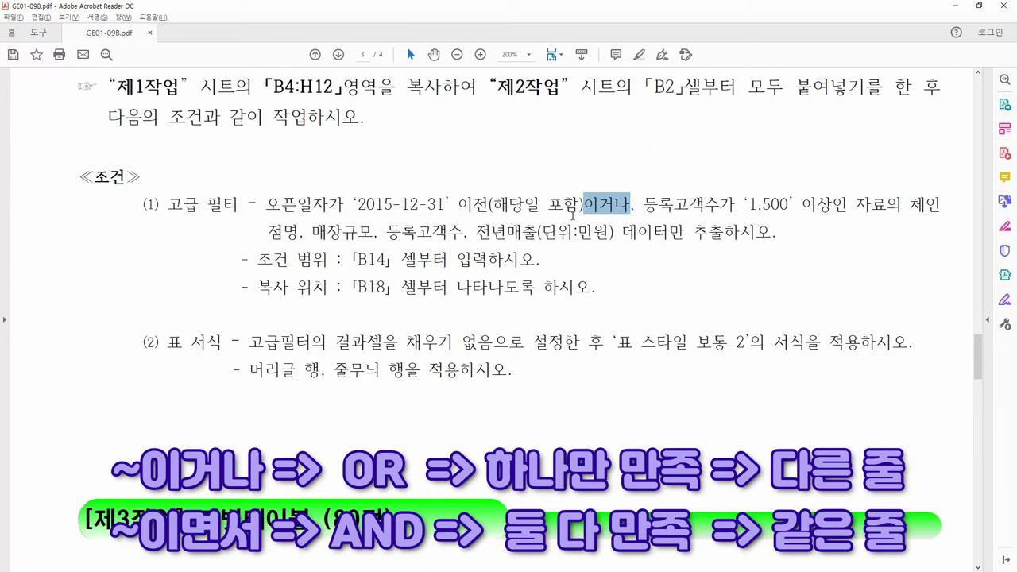
left_click(592, 208)
left_click_drag(592, 209, 628, 211)
key("alt+Tab")
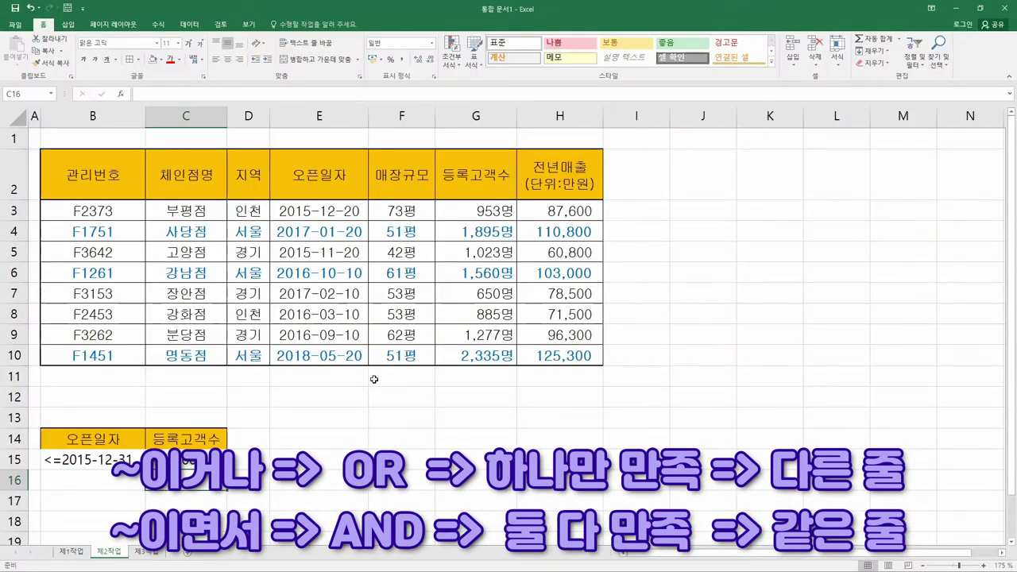
- Move the >=1500 criterion from C15 to C16 so the two conditions sit on different rows as an OR condition
left_click_drag(82, 443, 182, 442)
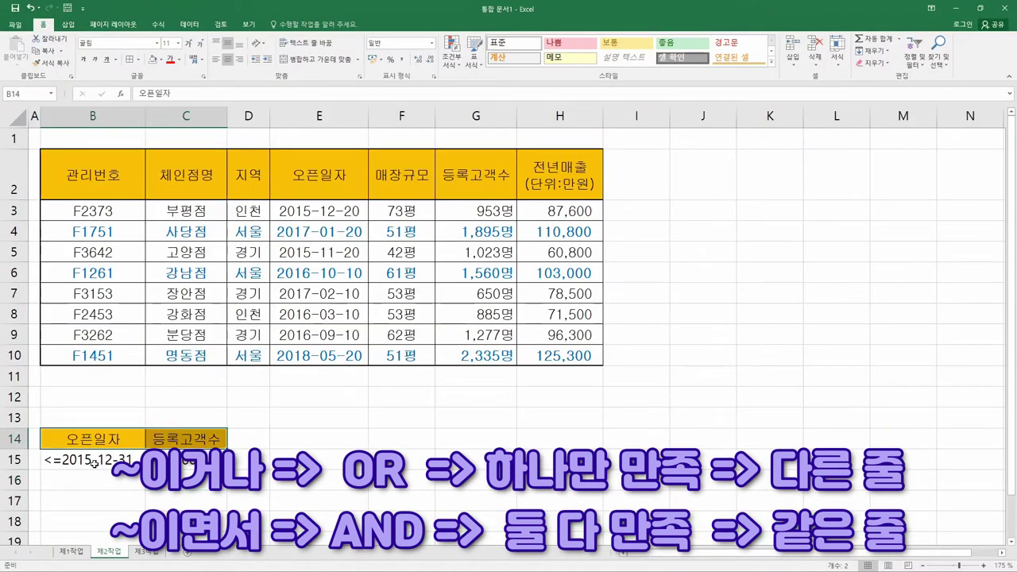
left_click_drag(98, 464, 186, 463)
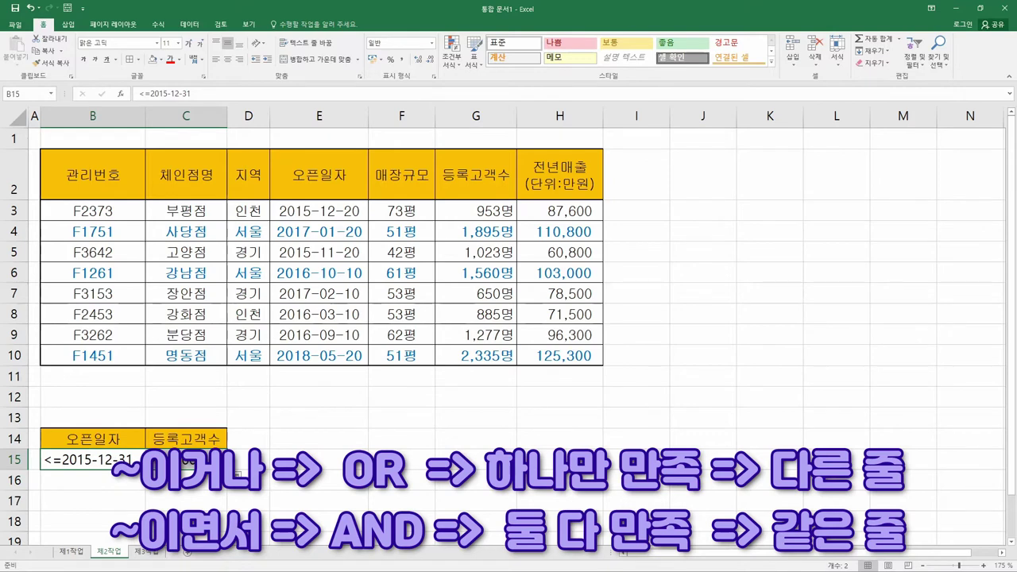
left_click(190, 464)
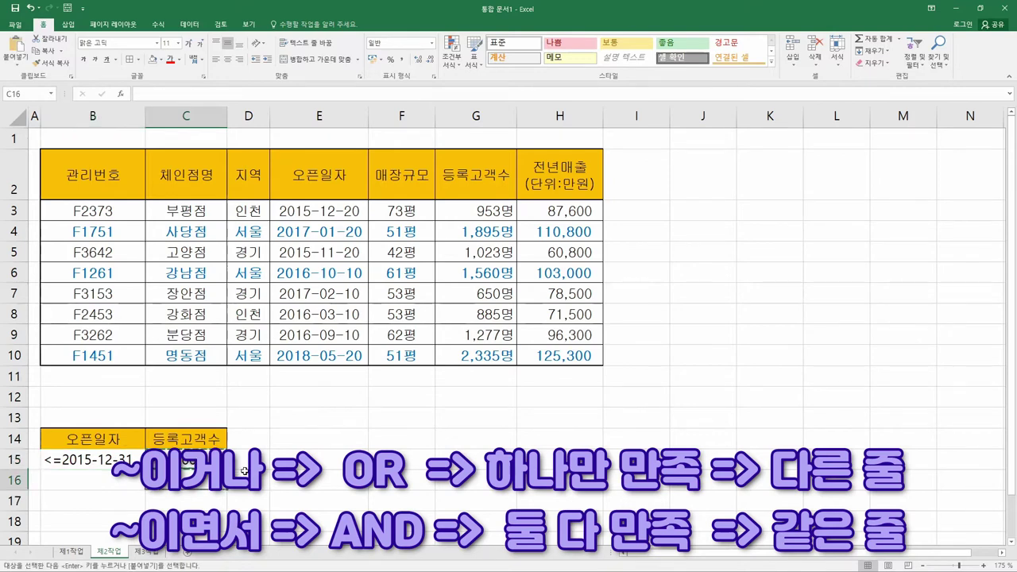
key("Delete")
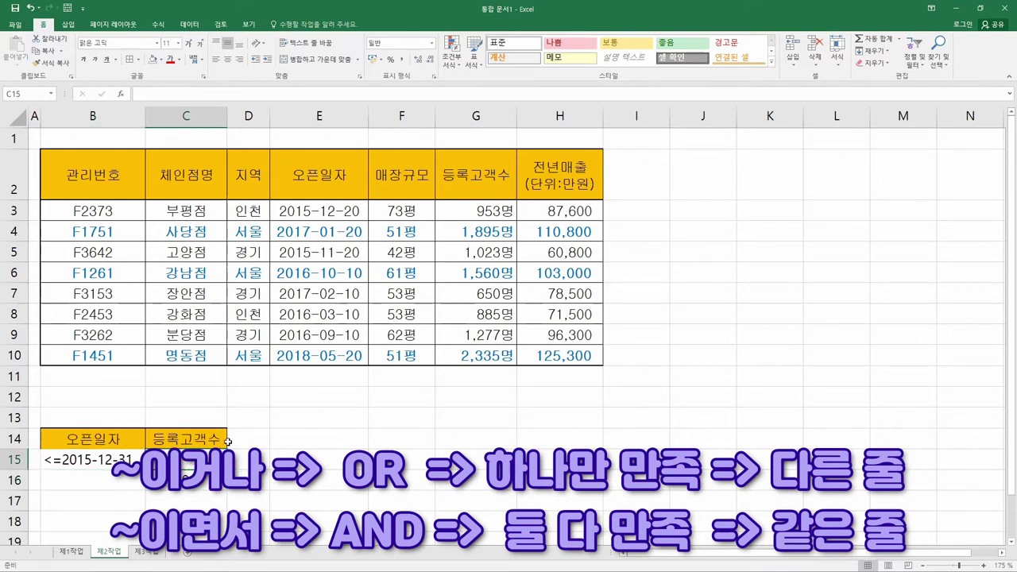
left_click(156, 395)
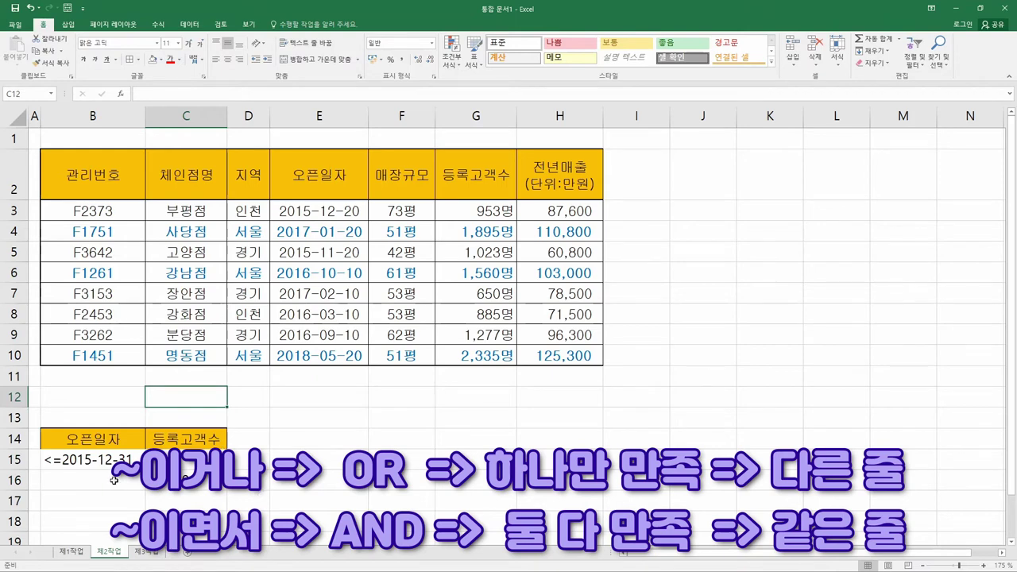
left_click(181, 480)
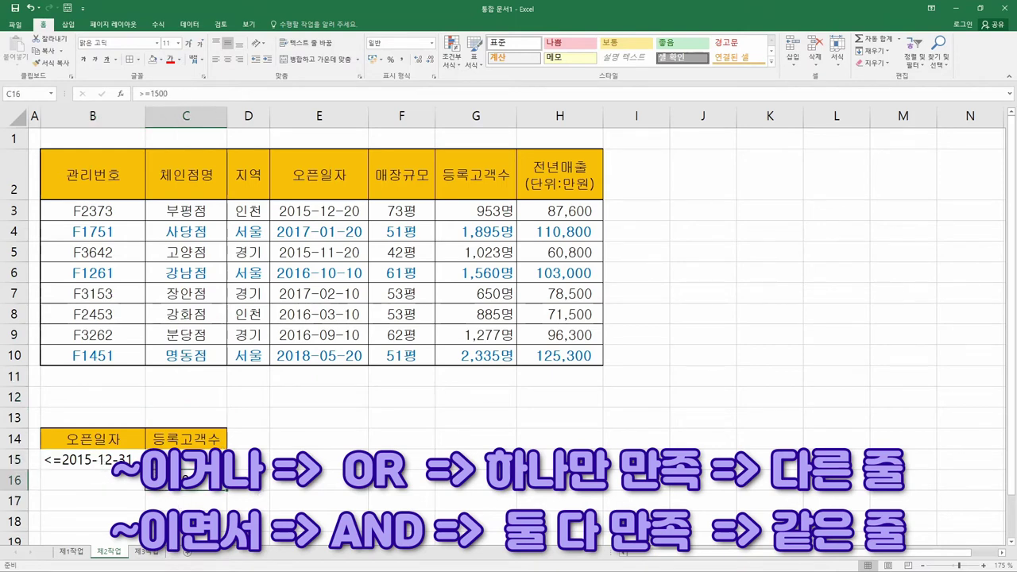
- Compare the layout of the criteria range B14:C16 with the 이거나 wording of the conditions in the PDF
left_click(105, 459)
left_click(117, 482)
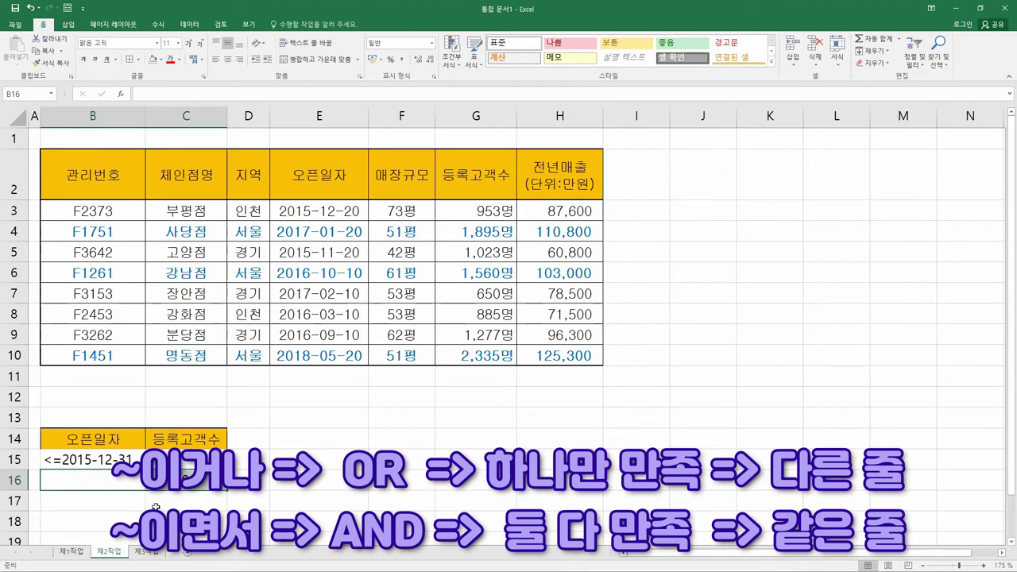
left_click_drag(184, 439, 201, 487)
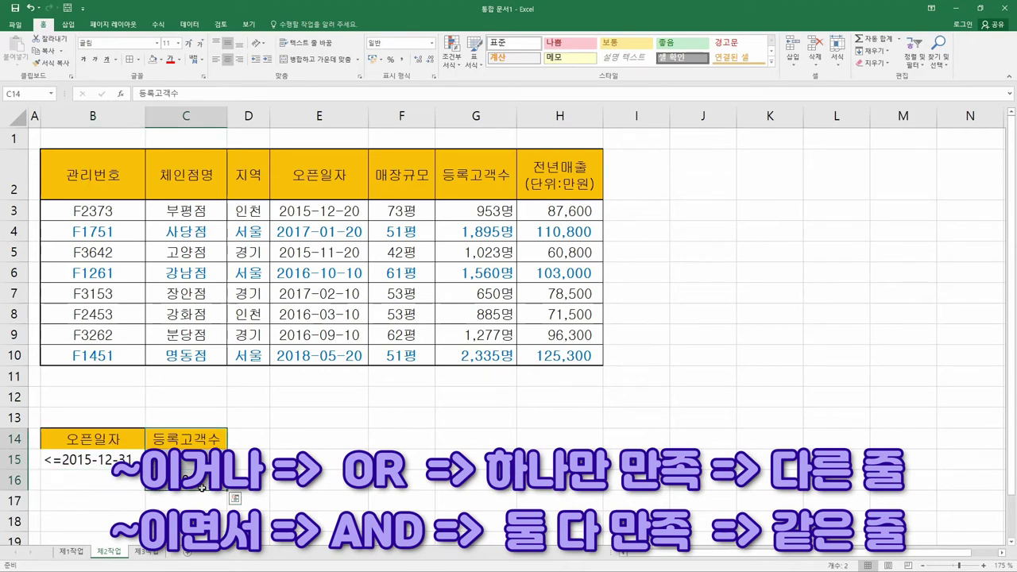
key("alt+Tab")
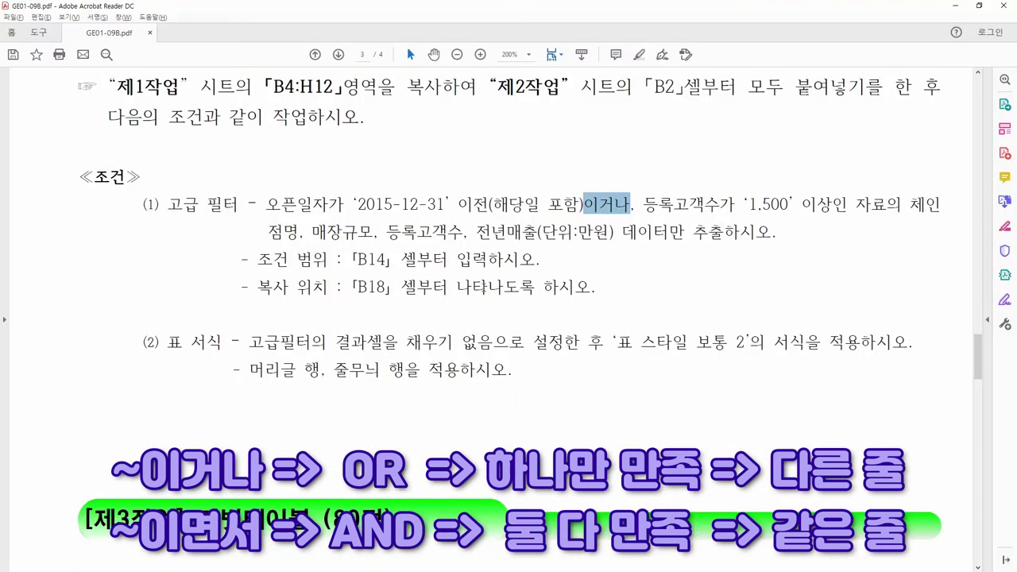
left_click(600, 212)
left_click_drag(584, 206, 630, 208)
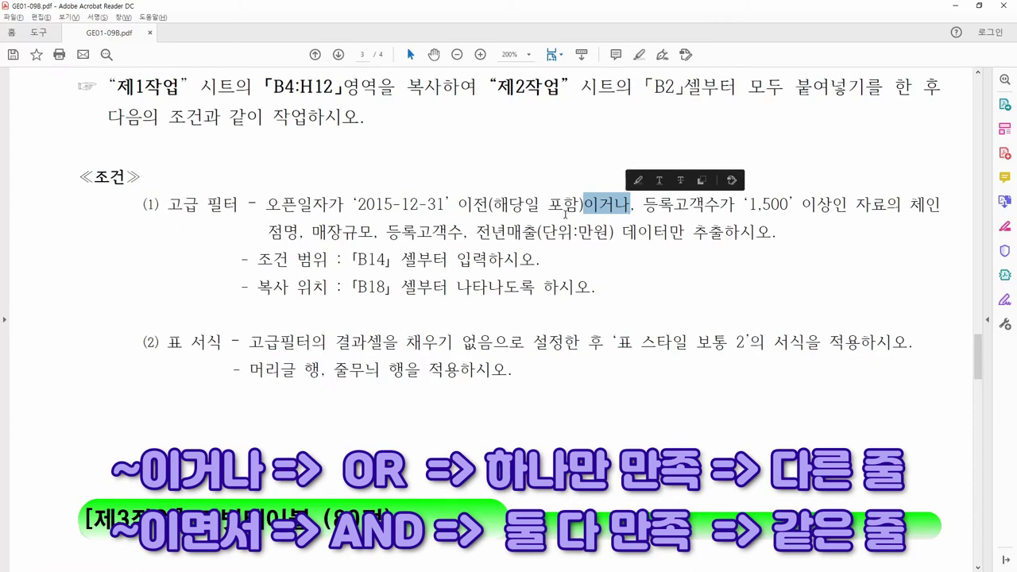
key("alt+Tab")
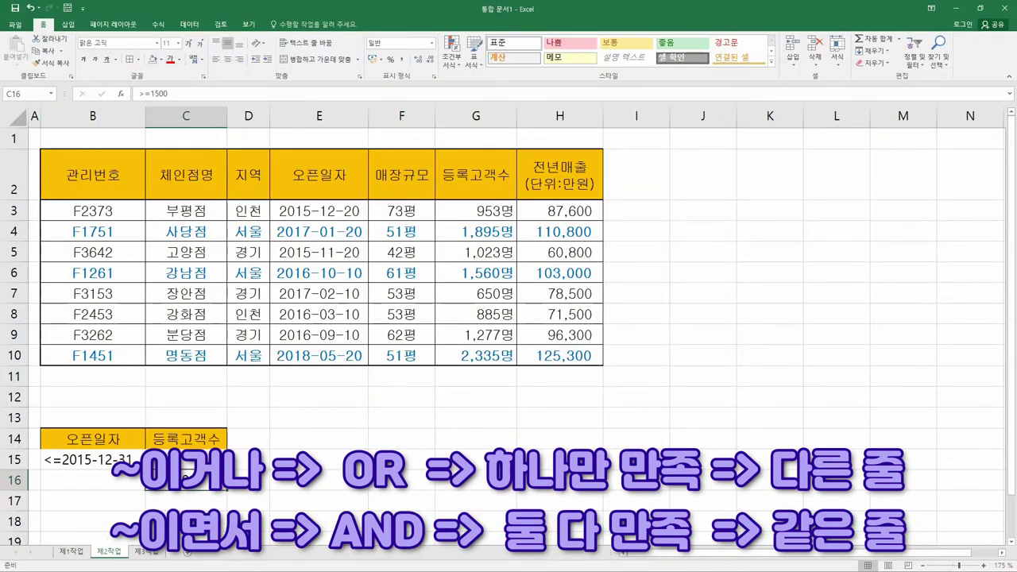
key("alt+Tab")
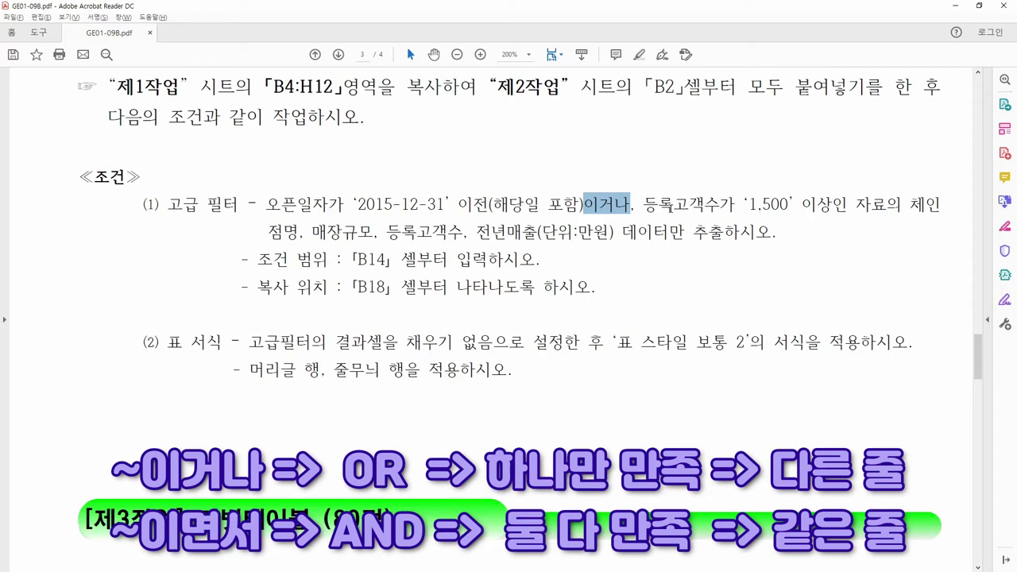
key("alt+Tab")
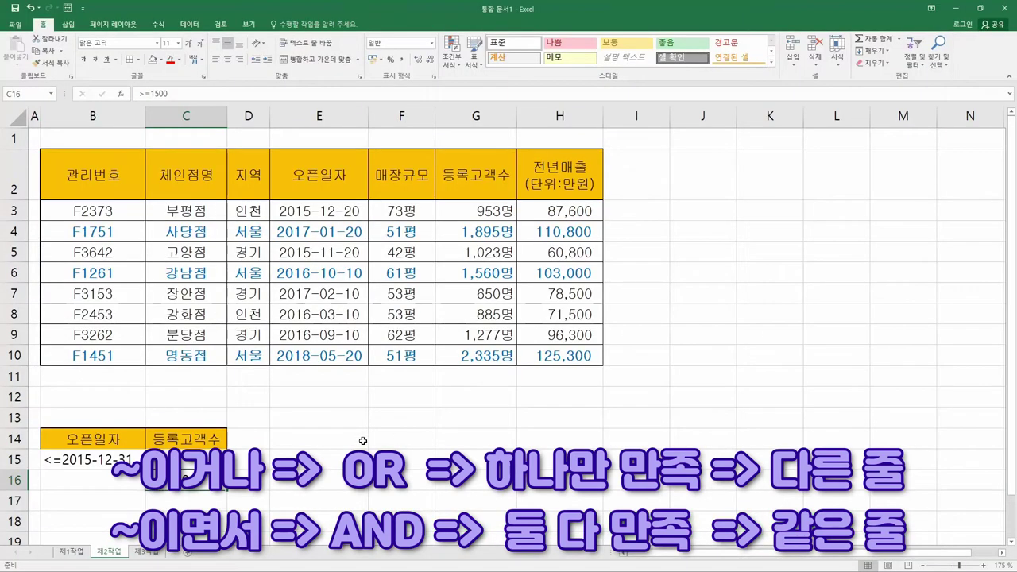
key("alt+Tab")
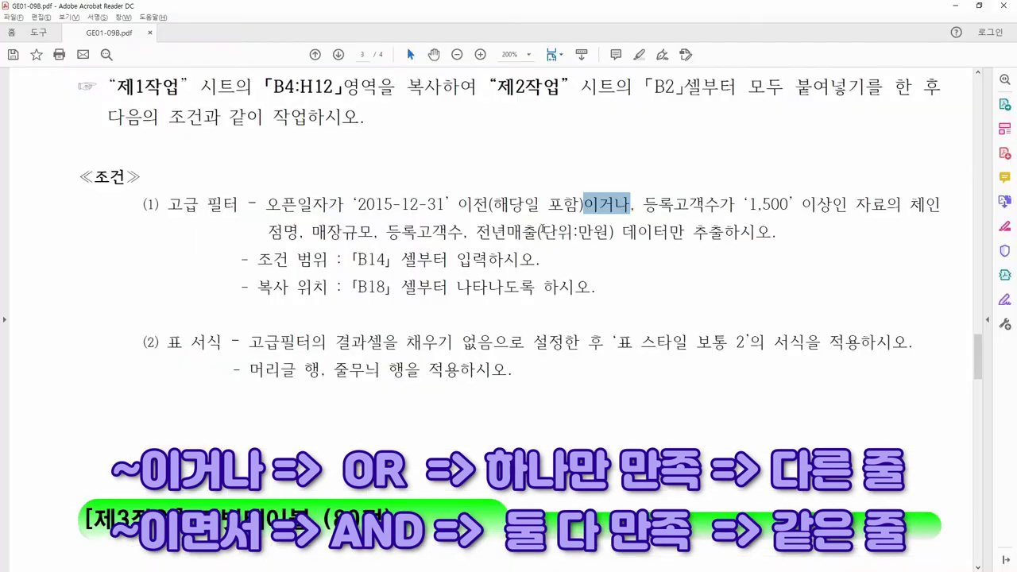
key("alt+Tab")
left_click_drag(92, 439, 186, 480)
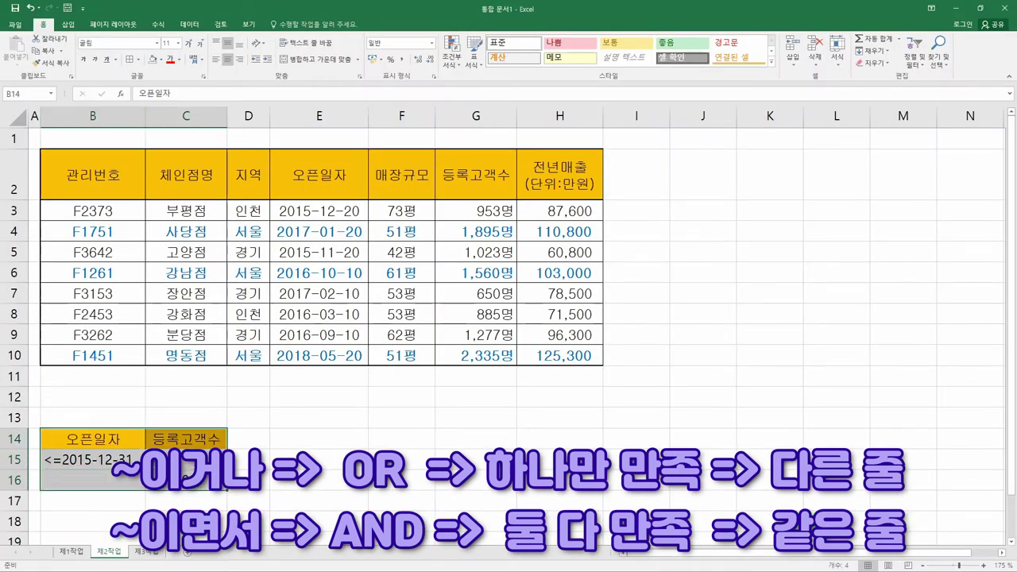
- Read the fields to extract in the PDF and copy the 체인점명 header from C2 into B18 in Excel
key("alt+Tab")
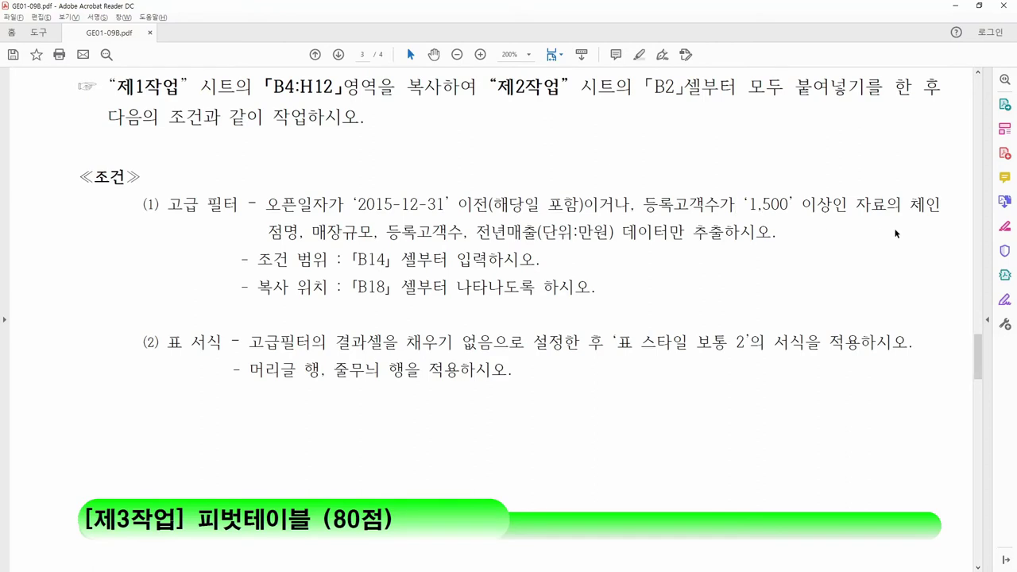
left_click_drag(910, 204, 613, 240)
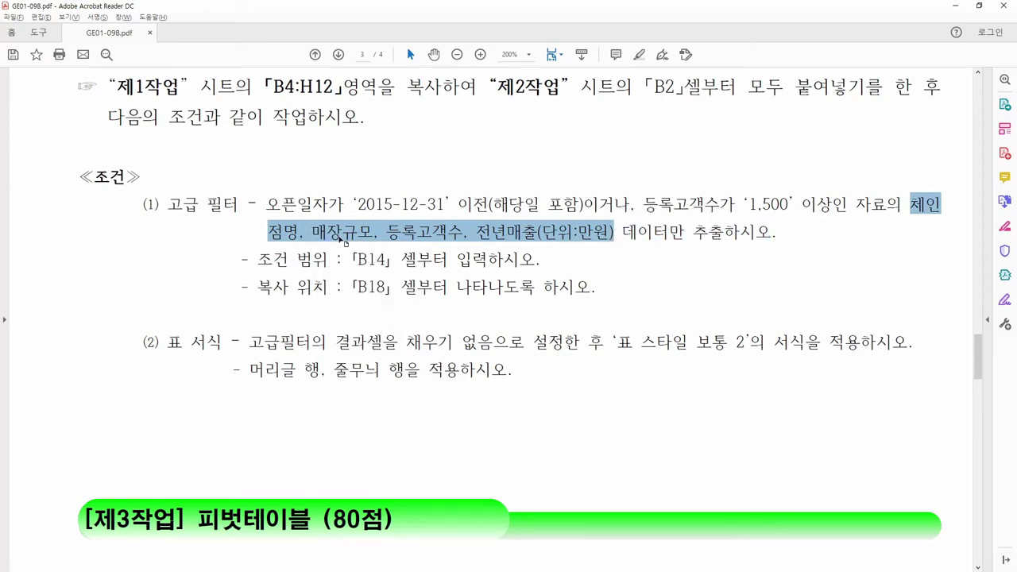
key("alt+Tab")
left_click(71, 521)
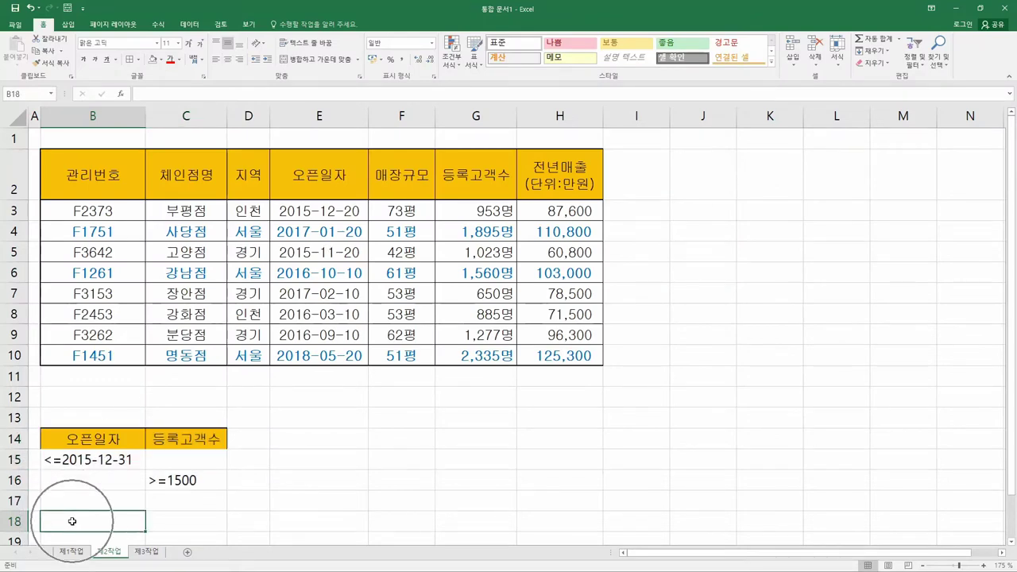
left_click(188, 181)
key("ctrl+c")
left_click(76, 522)
key("ctrl+v")
- Confirm the remaining extraction fields in the PDF and copy the 매장규모, 등록고객수 and 전년매출 headers from F2:H2 into C18:E18 in Excel
key("alt+Tab")
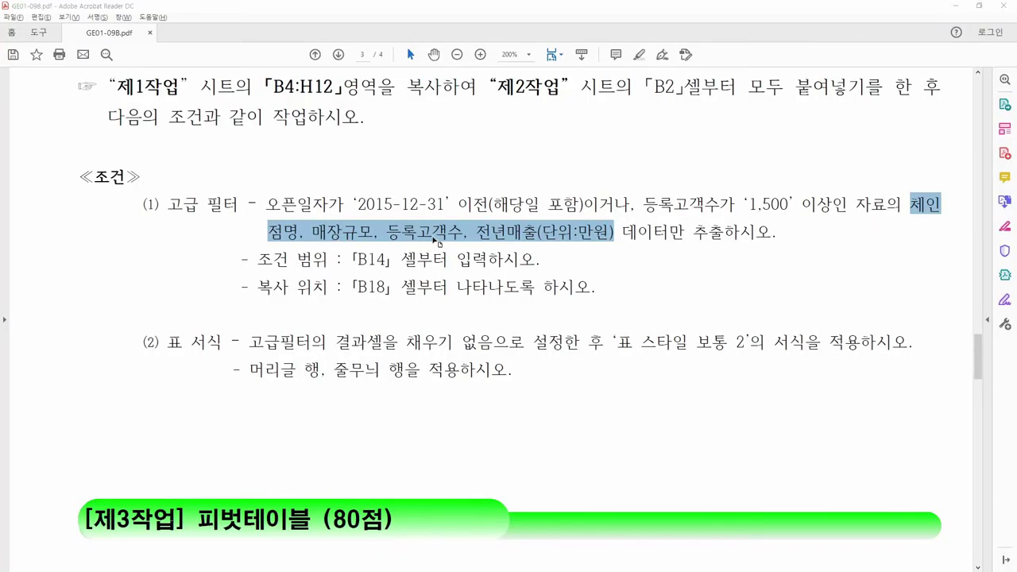
key("alt+Tab")
left_click_drag(396, 174, 574, 189)
key("ctrl+c")
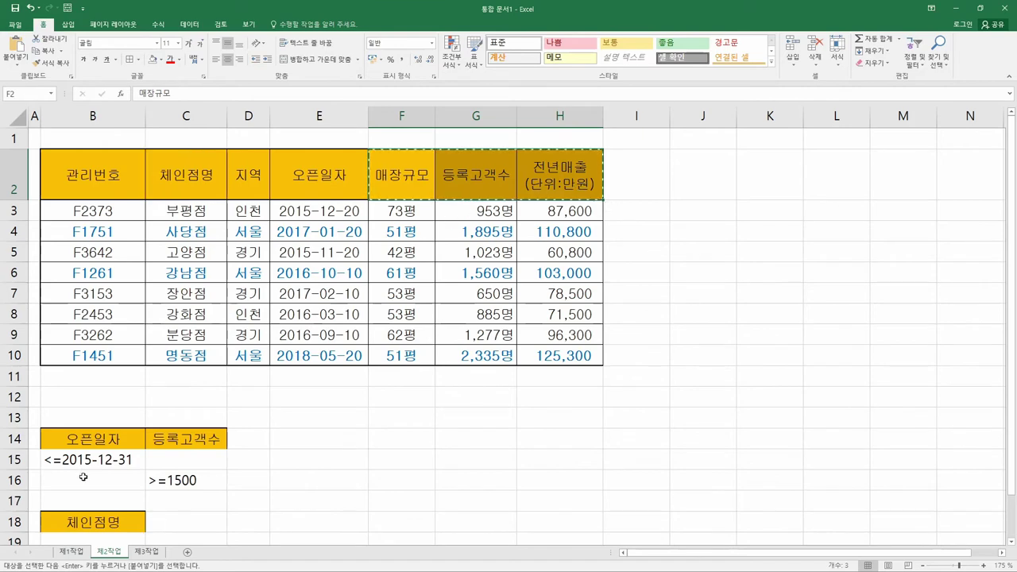
left_click(189, 523)
key("ctrl+v")
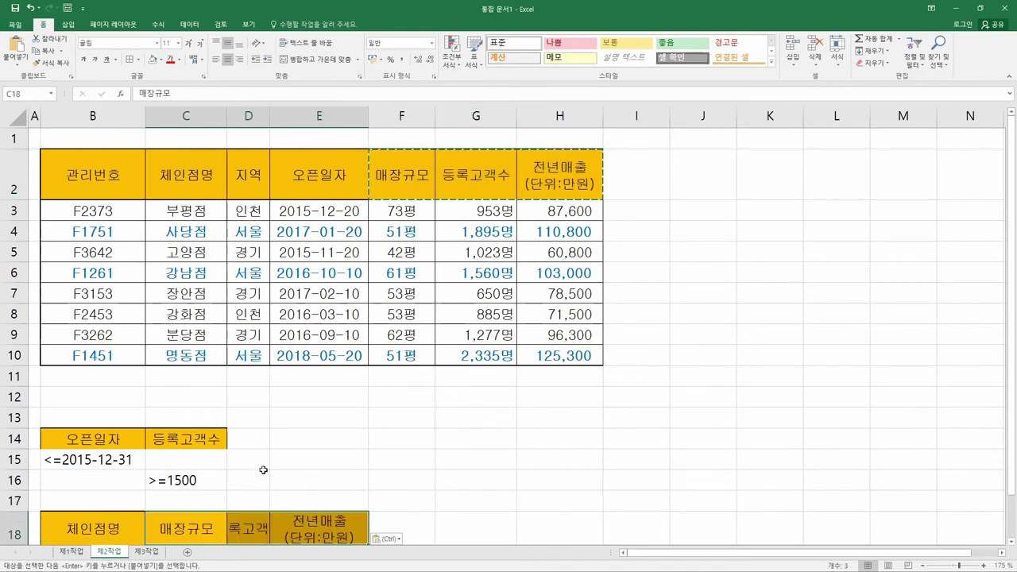
- Auto-fit the column widths of the whole 제2작업 sheet to their contents
scroll(170, 356, "down", 1)
scroll(212, 376, "up", 1)
key("alt+Tab")
key("alt+Tab")
left_click(18, 117)
double_click(148, 117)
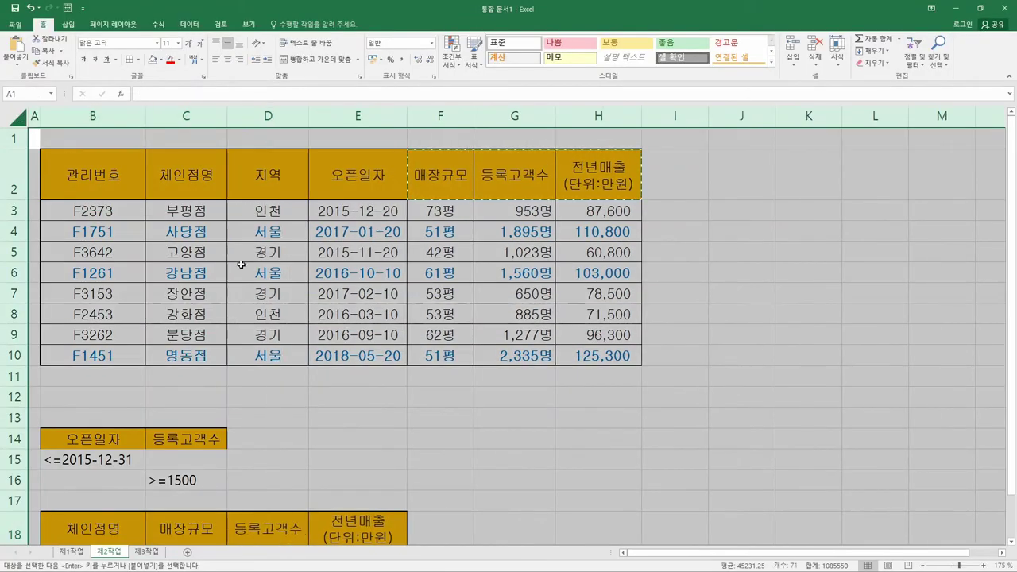
- Reread the copy location and the list of fields to extract in the PDF, then return to Excel
key("alt+Tab")
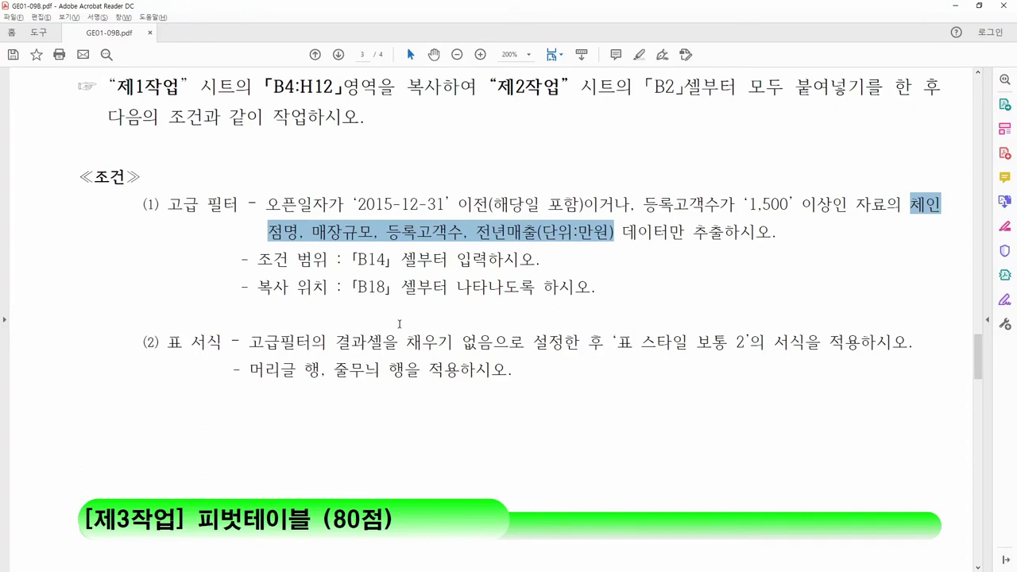
left_click_drag(256, 287, 597, 293)
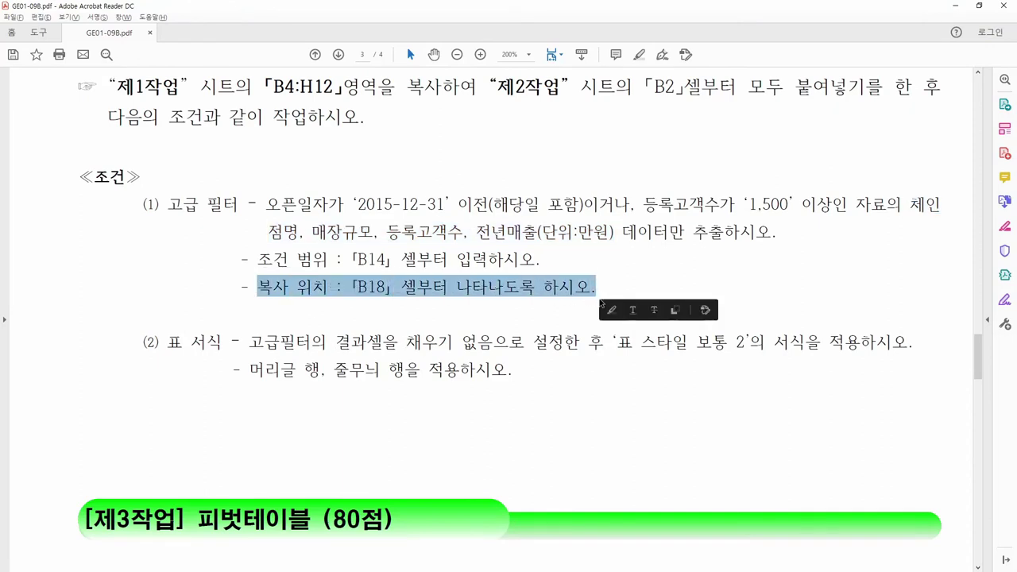
left_click_drag(387, 232, 601, 243)
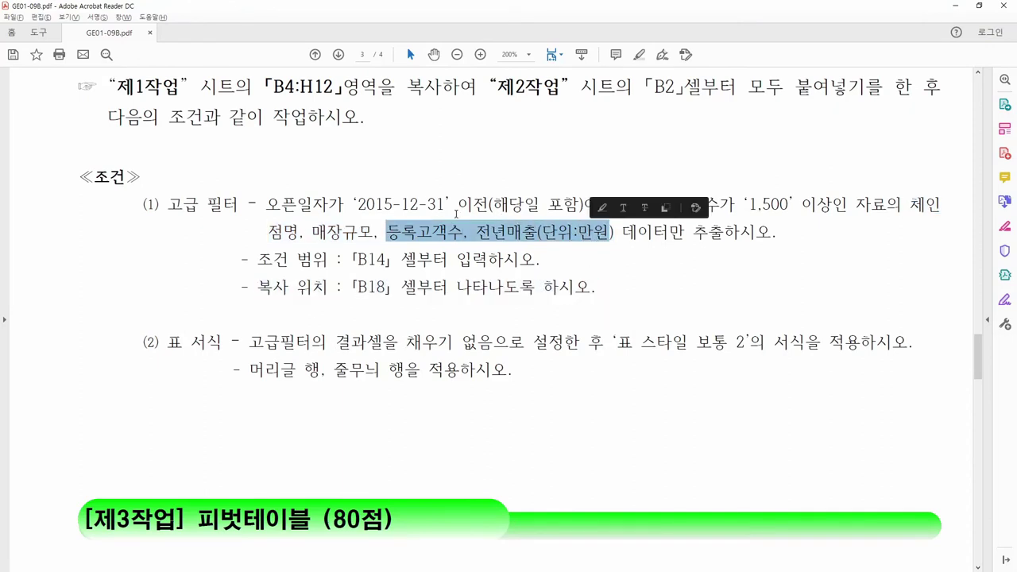
left_click_drag(326, 232, 463, 234)
key("alt+Tab")
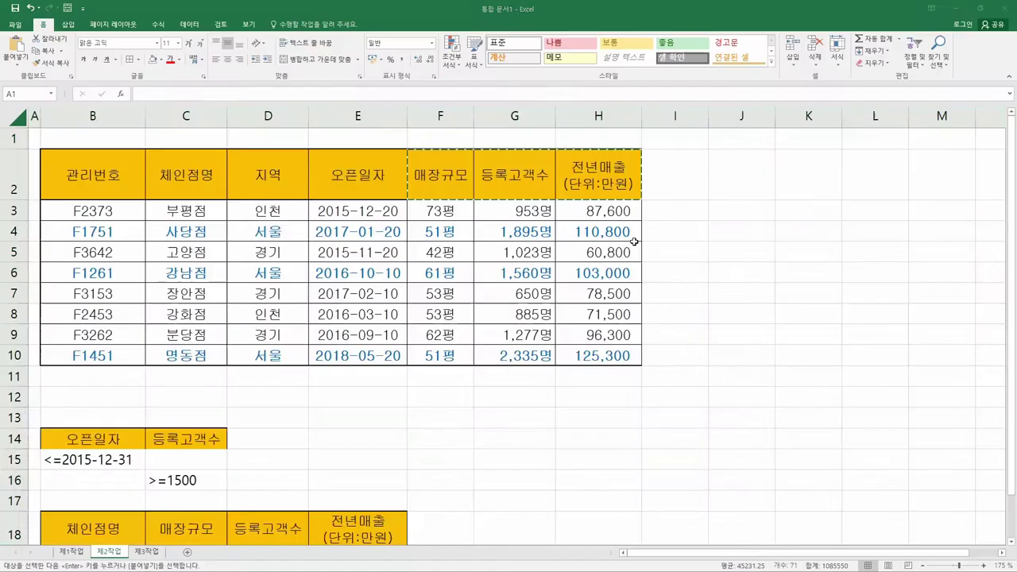
left_click(278, 468)
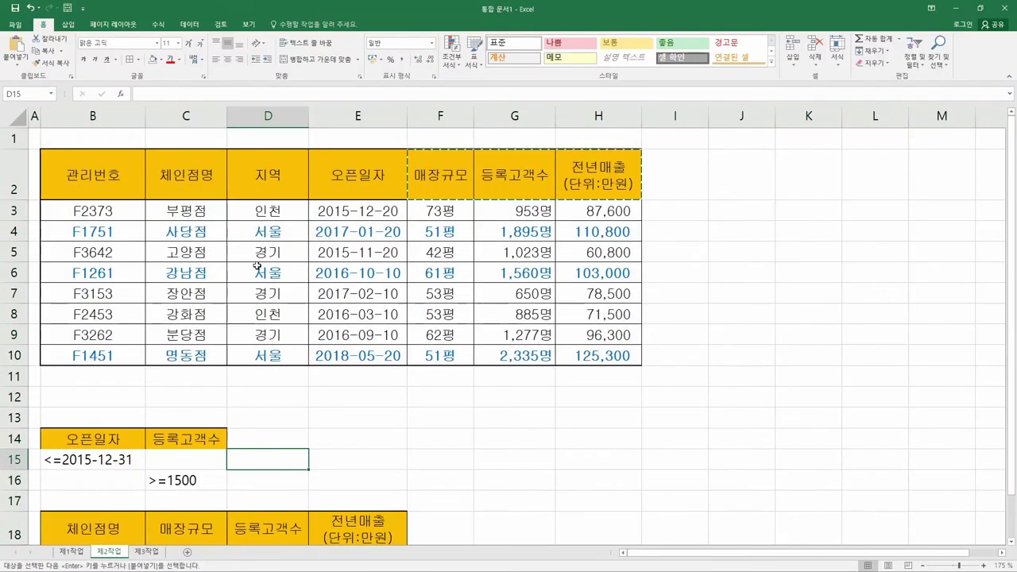
- Start an advanced filter on the list range B2:H10 with B14:C16 as the criteria range
left_click(79, 173)
mouse_move(193, 179)
left_mouse_down()
mouse_move(596, 271)
mouse_move(604, 355)
left_mouse_up()
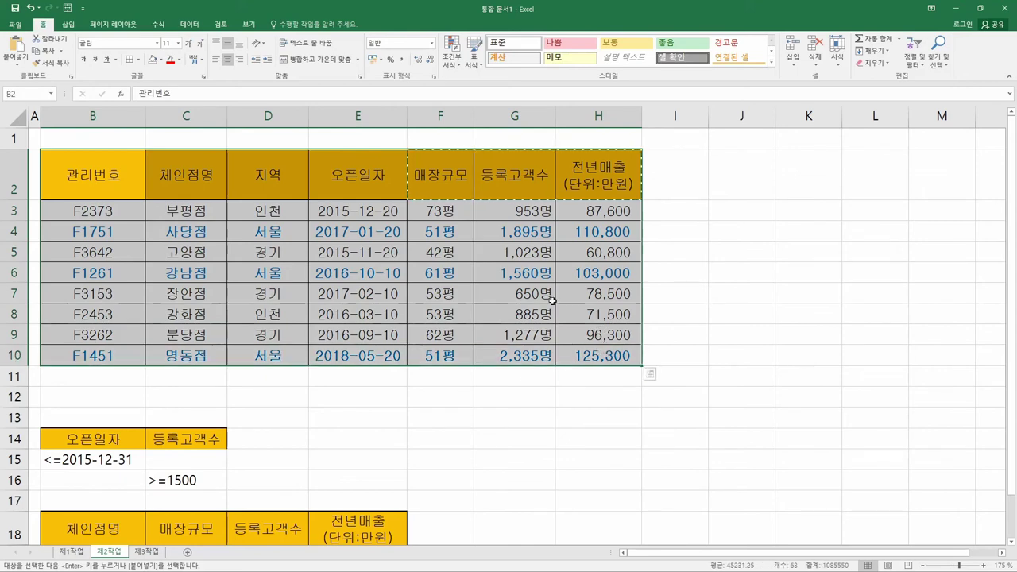
key("Escape")
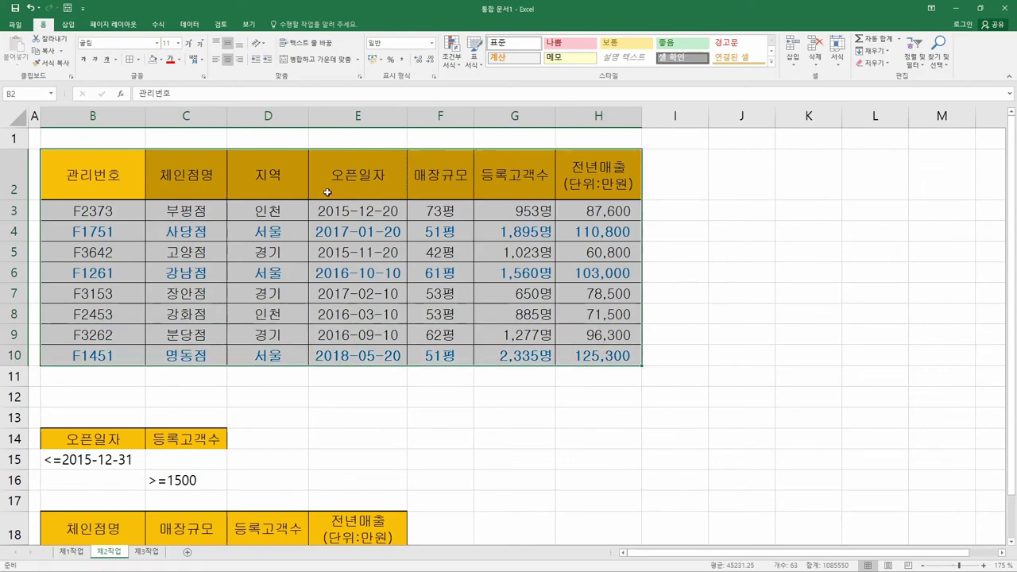
left_click(191, 27)
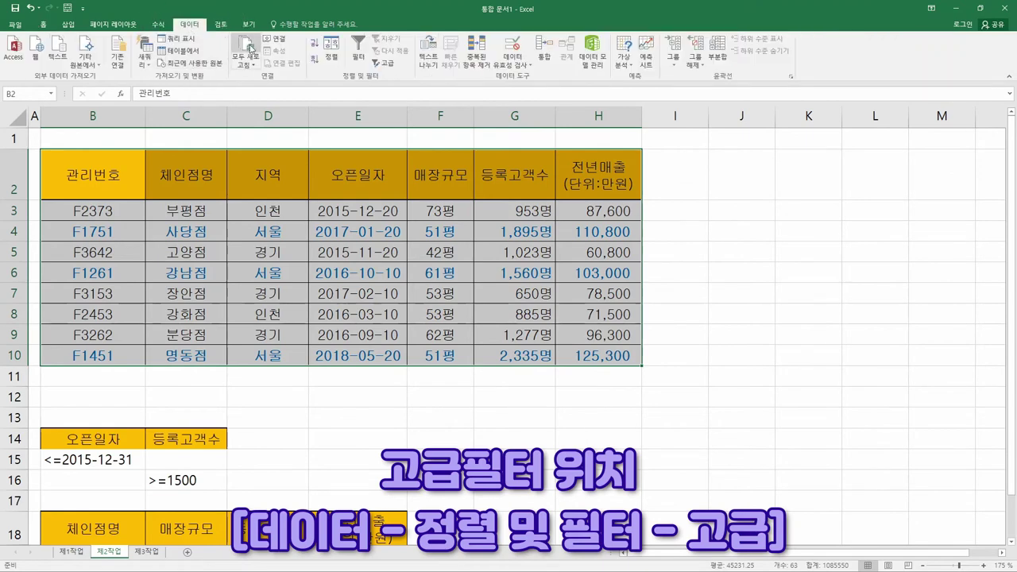
left_click(381, 64)
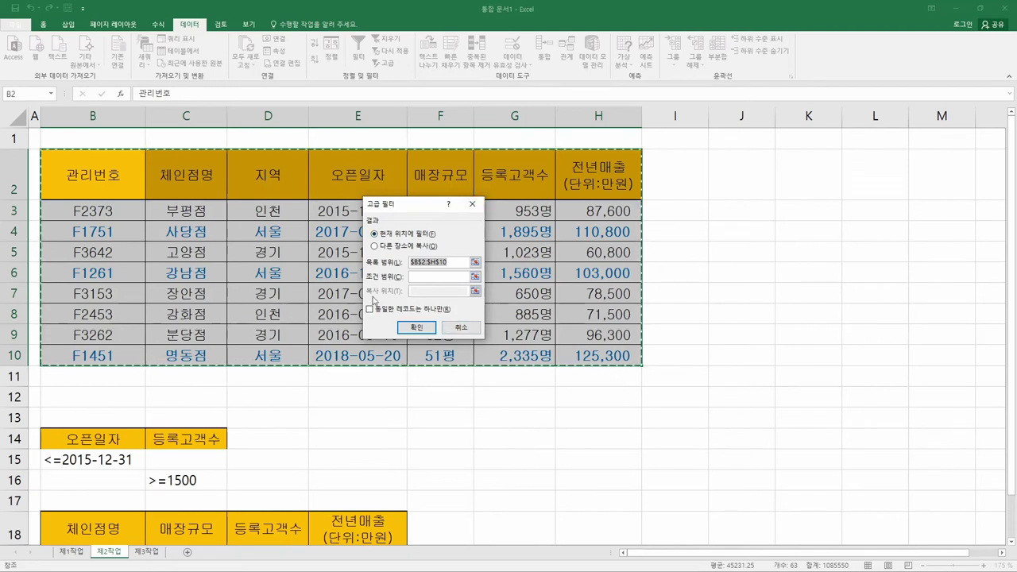
left_click(416, 277)
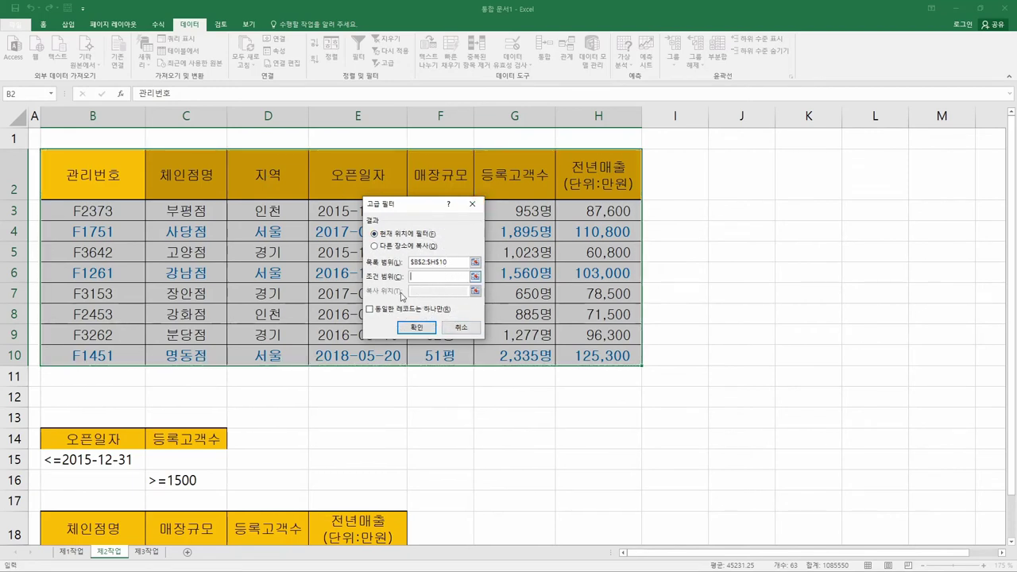
left_click_drag(98, 439, 213, 481)
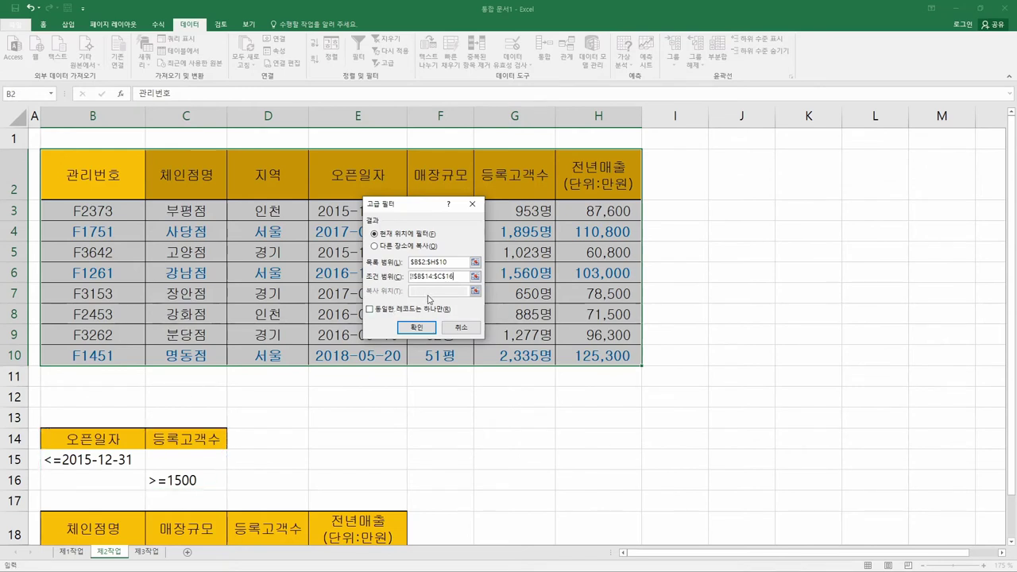
- Set the advanced filter to copy its results to another location, B18:E18, and run it
left_click(383, 247)
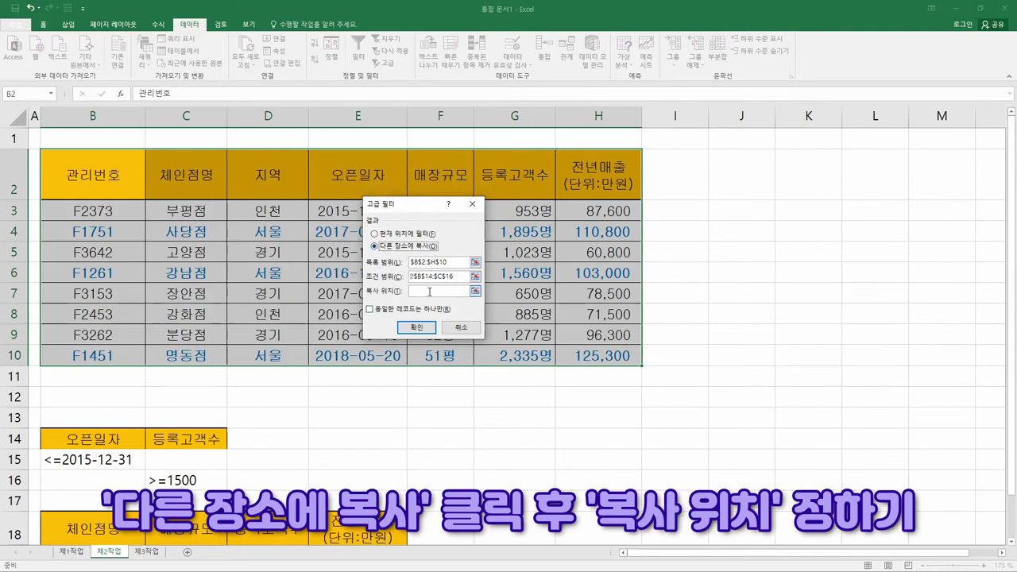
left_click(429, 291)
left_click_drag(97, 526, 404, 532)
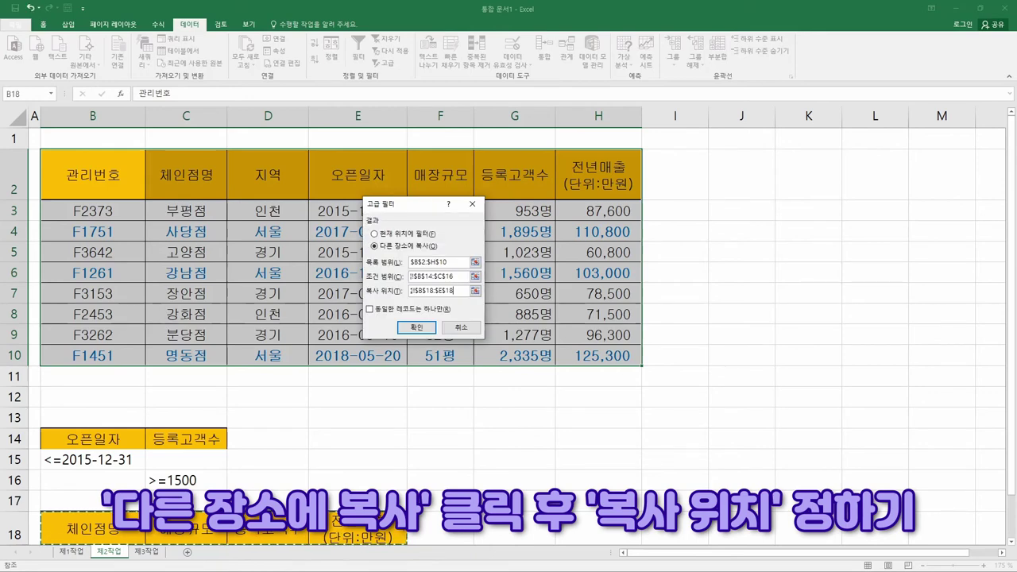
scroll(397, 524, "down", 1)
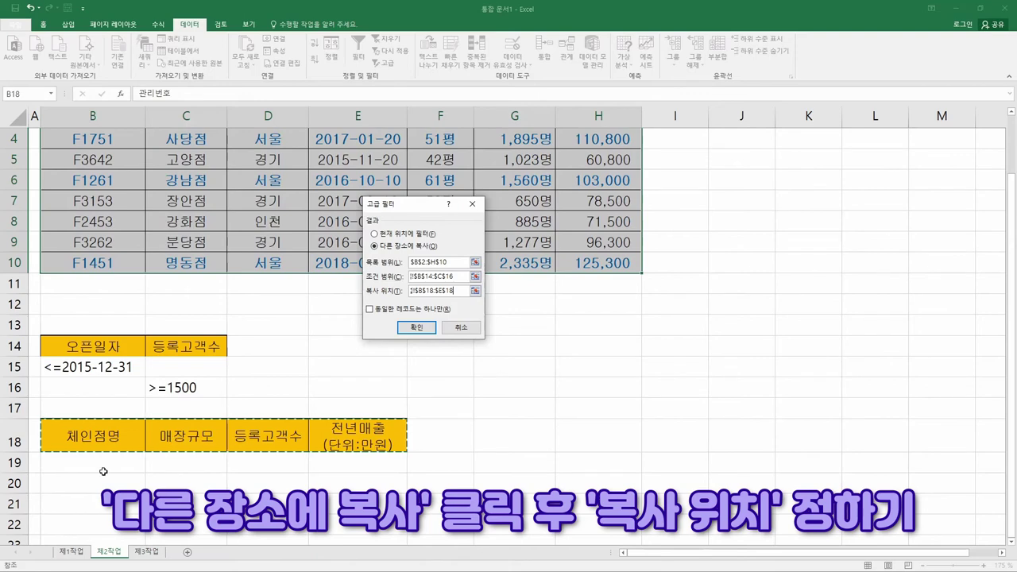
left_click(415, 327)
scroll(327, 405, "down", 3)
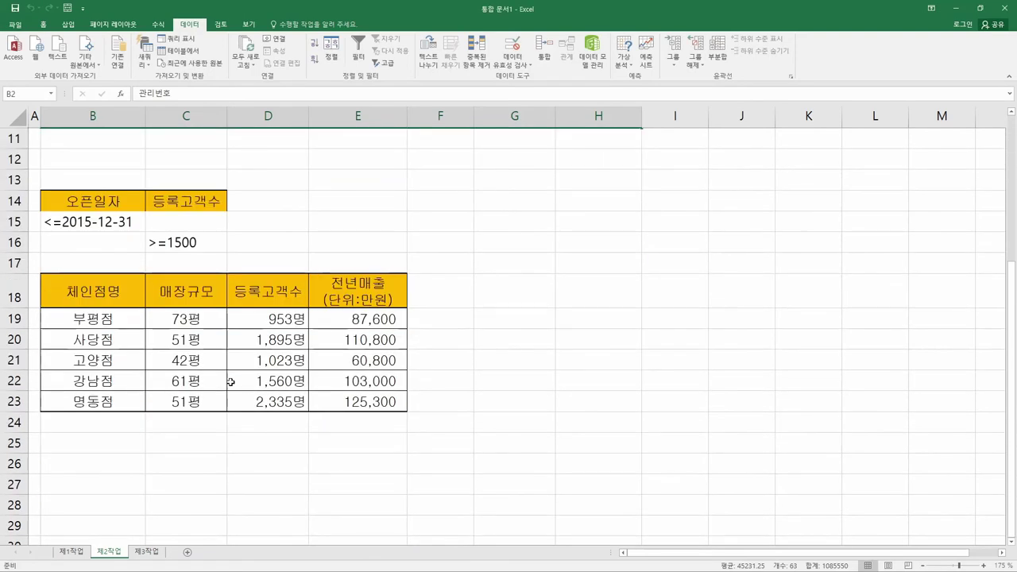
- Review the extracted records below the criteria range and select the result table B18:E23 including its headers
left_click(215, 381)
scroll(358, 356, "down", 2, "ctrl")
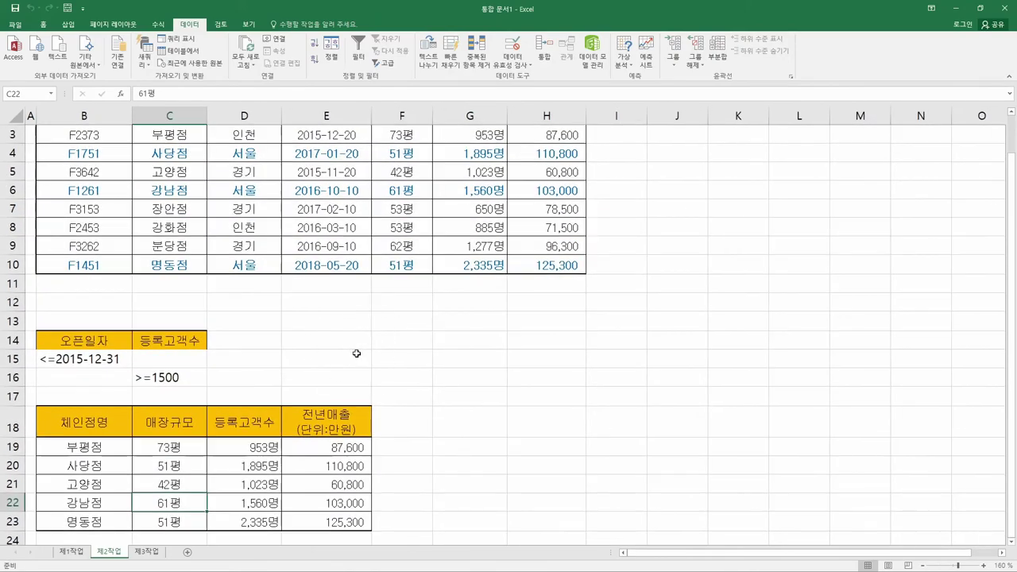
scroll(283, 403, "up", 1)
left_click(212, 472)
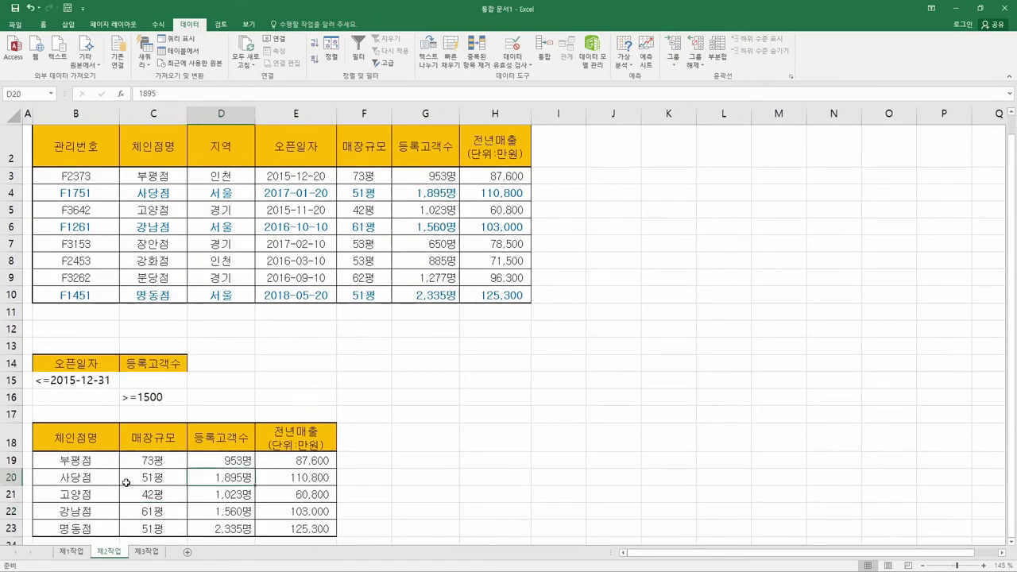
left_click_drag(80, 453, 83, 527)
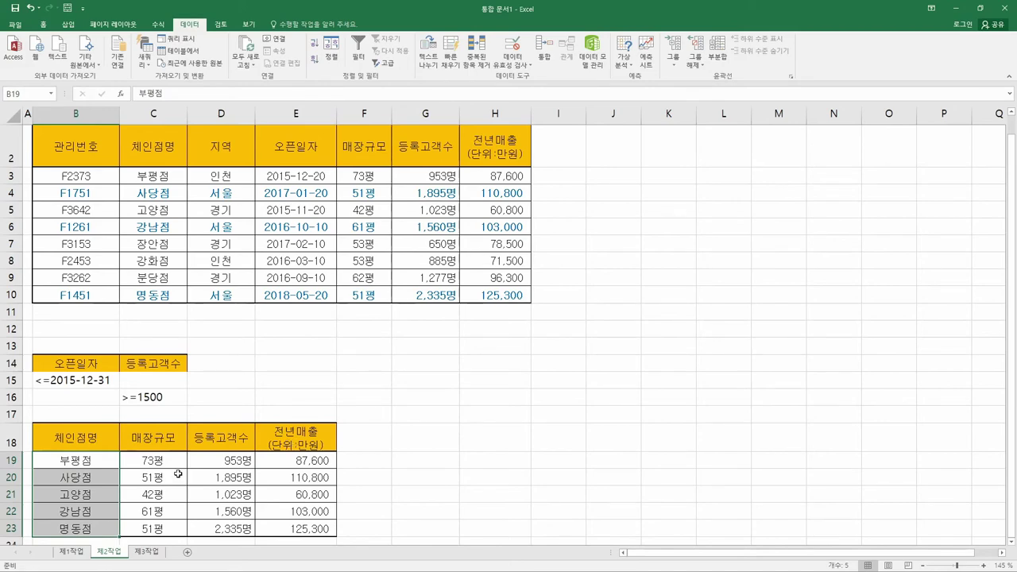
left_click(101, 465)
left_click_drag(88, 436, 334, 533)
- Switch to the PDF and strike through the finished 고급 필터 item (1), including its condition range and copy location lines
key("alt+Tab")
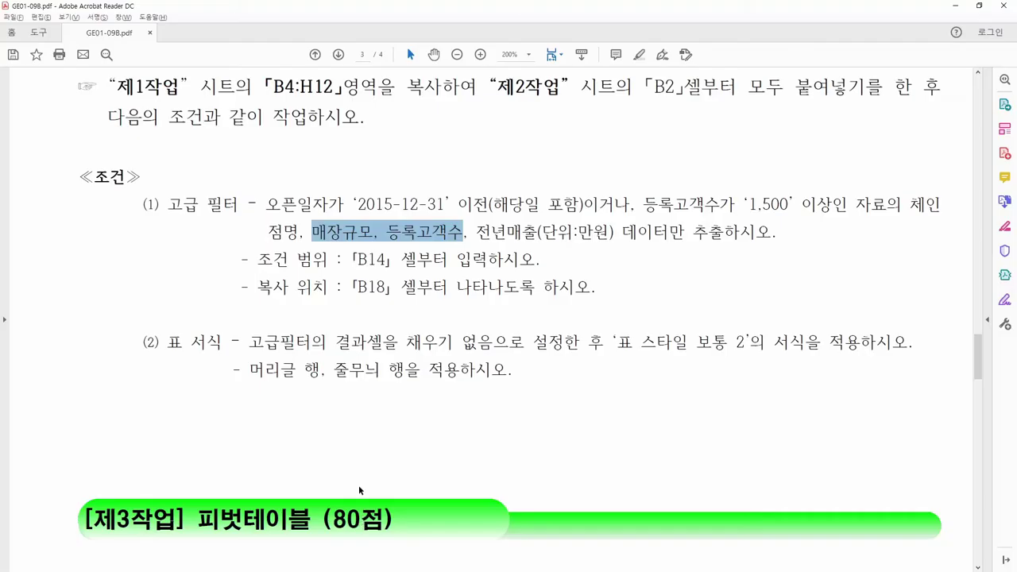
left_click_drag(147, 201, 581, 290)
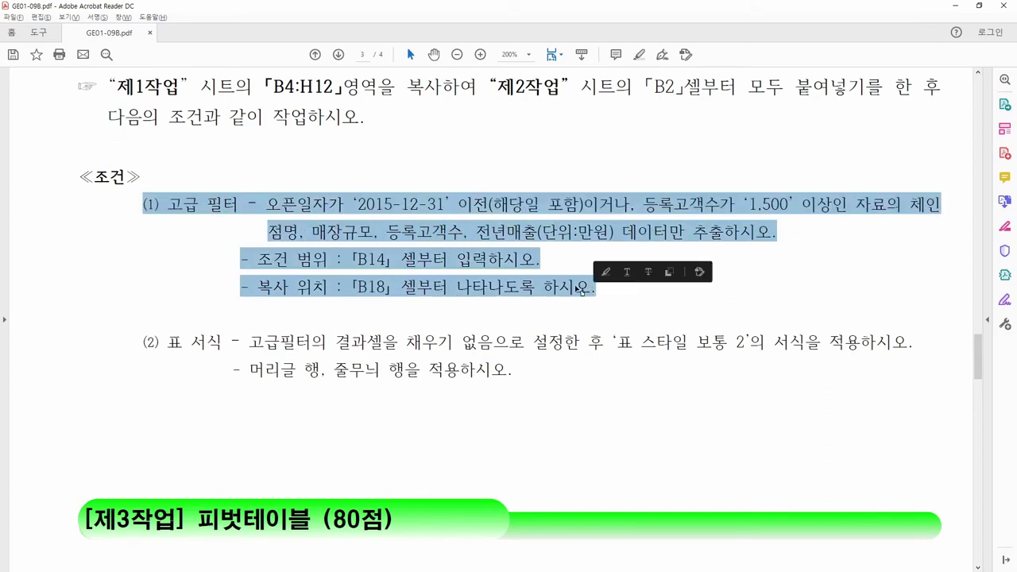
left_click(649, 273)
- Read the fill instruction of item (2) in the PDF and set the result cells B18:E23 to 채우기 없음 in Excel
left_click_drag(160, 343, 592, 352)
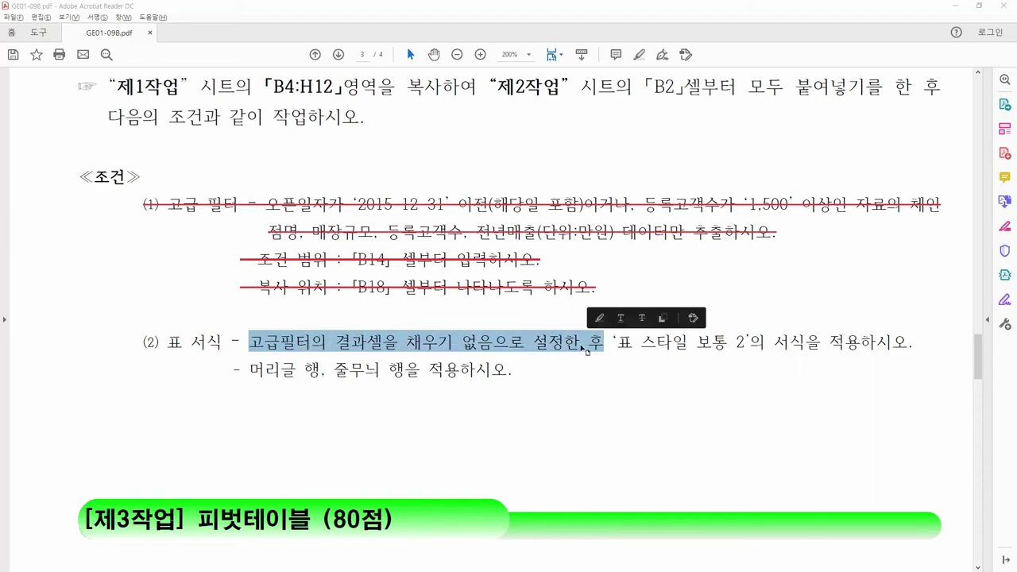
key("alt+Tab")
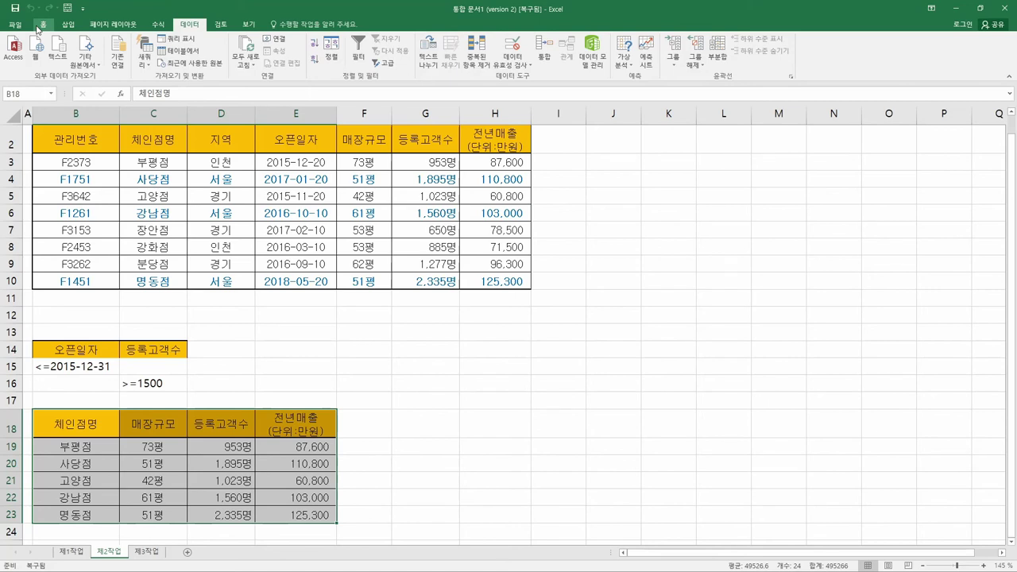
left_click(41, 24)
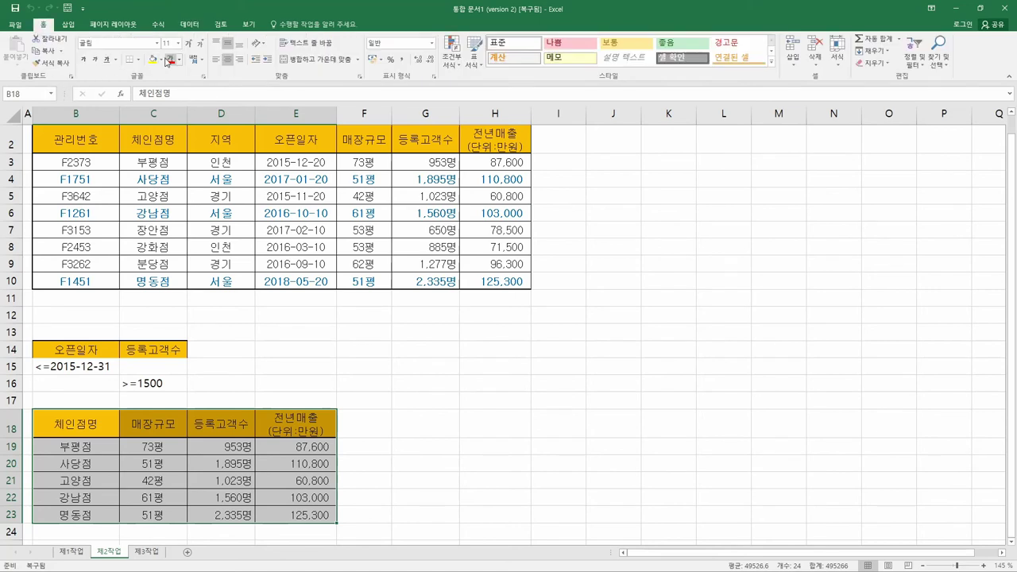
left_click(162, 60)
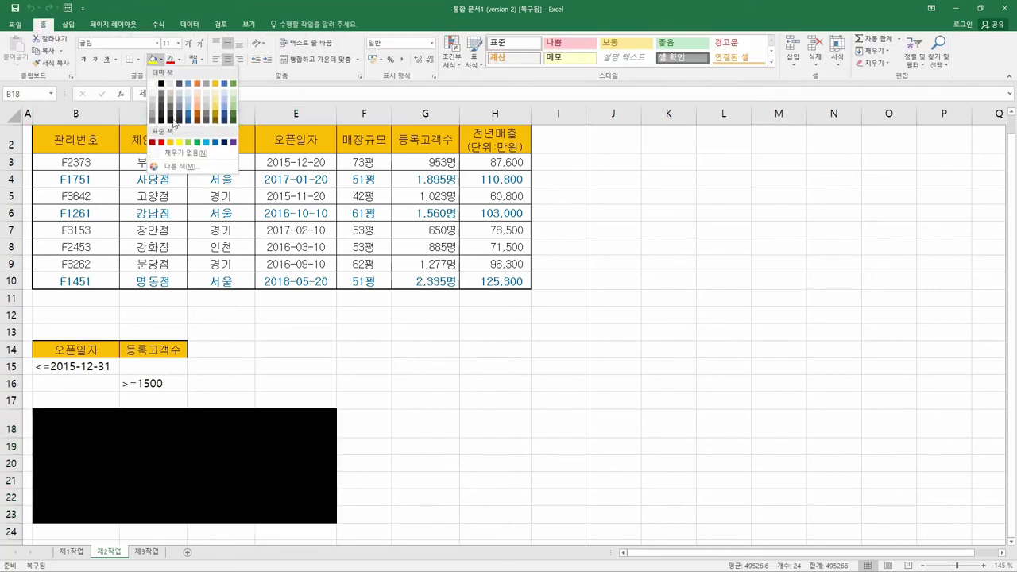
left_click(187, 156)
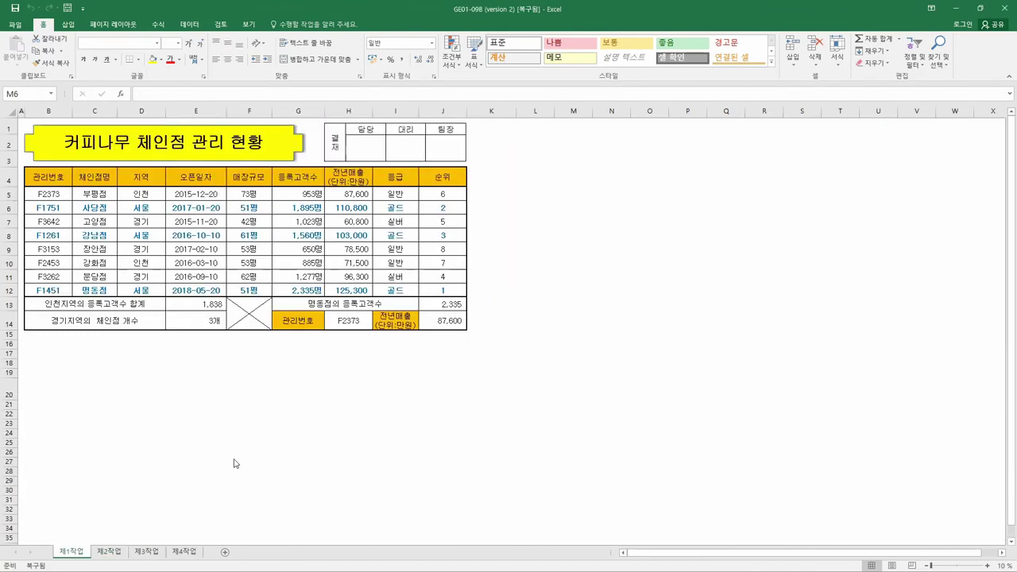
- Check the required table style in the PDF and format B18:E23 as a table with headers in 표 스타일 보통 2
key("alt+Tab")
left_click_drag(612, 342, 811, 346)
key("alt+Tab")
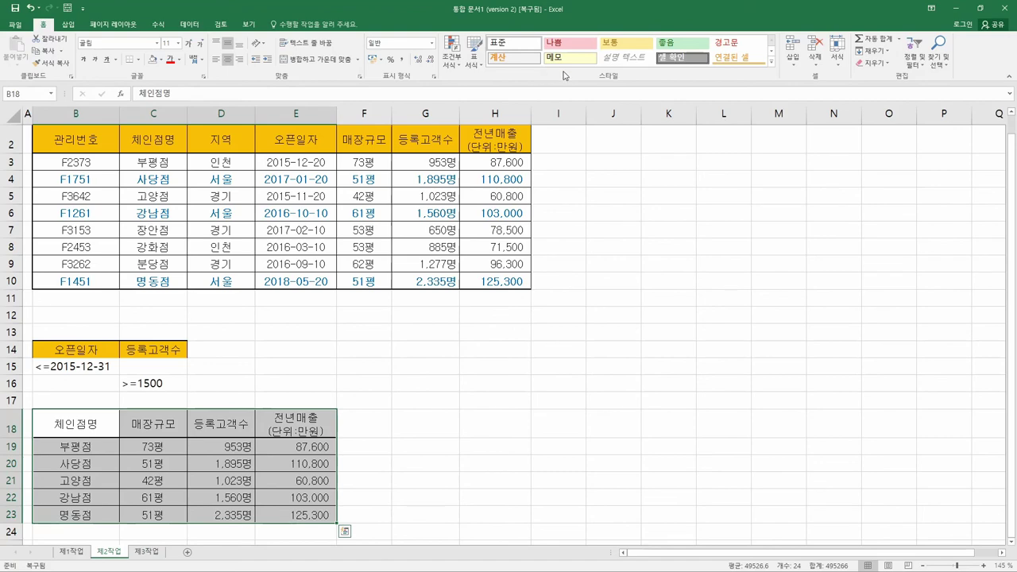
key("ctrl+q")
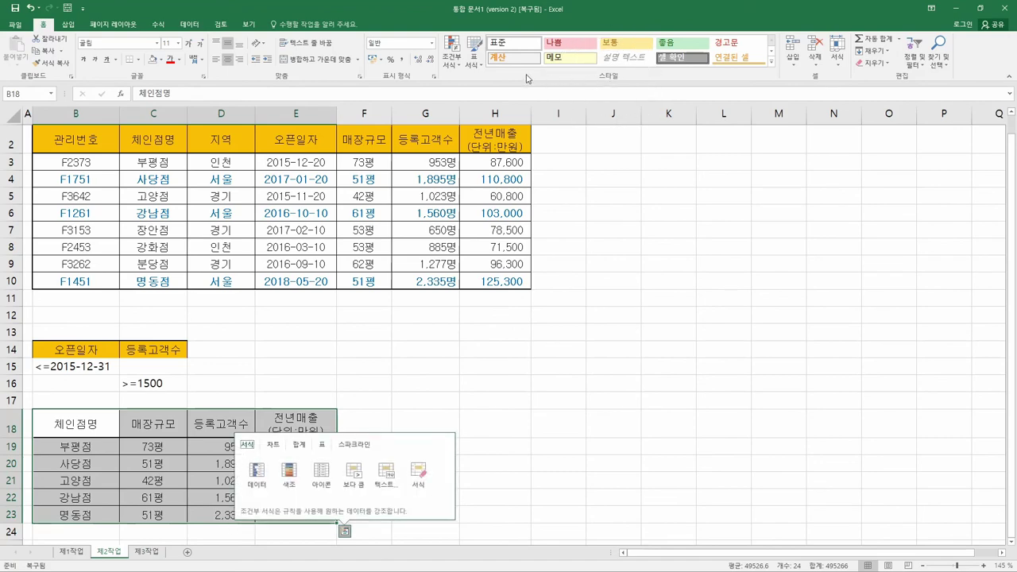
left_click(474, 63)
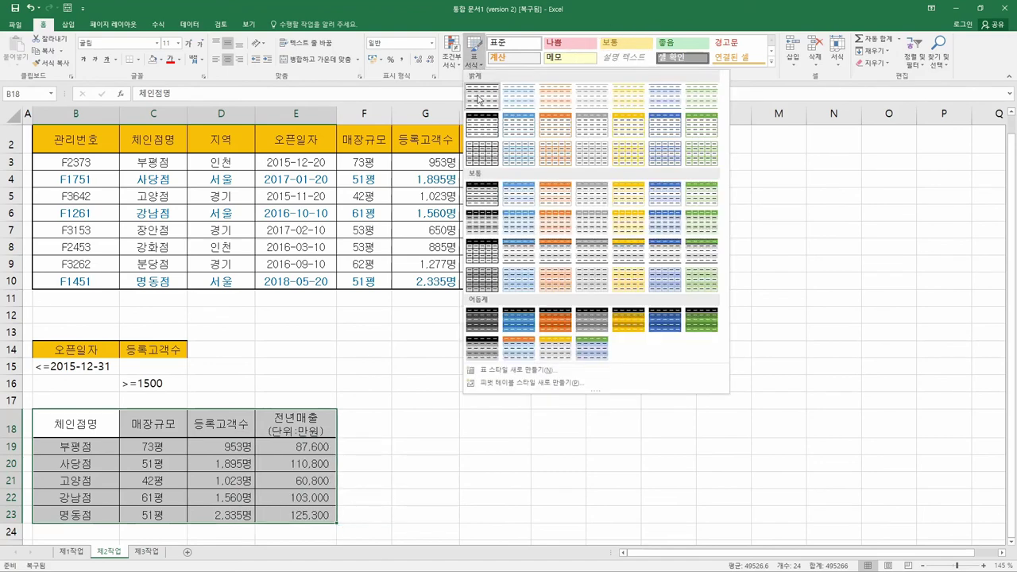
left_click(523, 194)
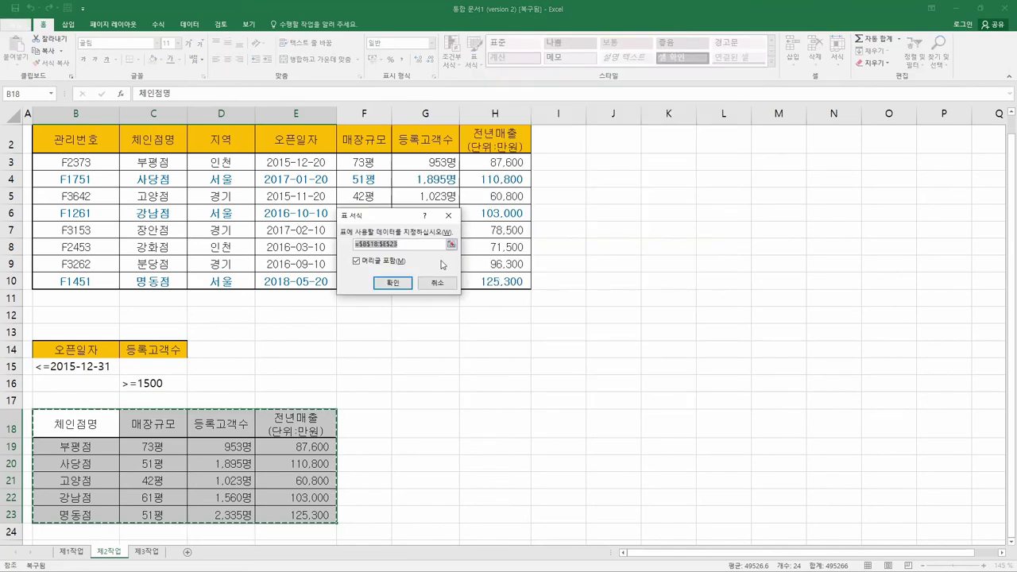
left_click(399, 282)
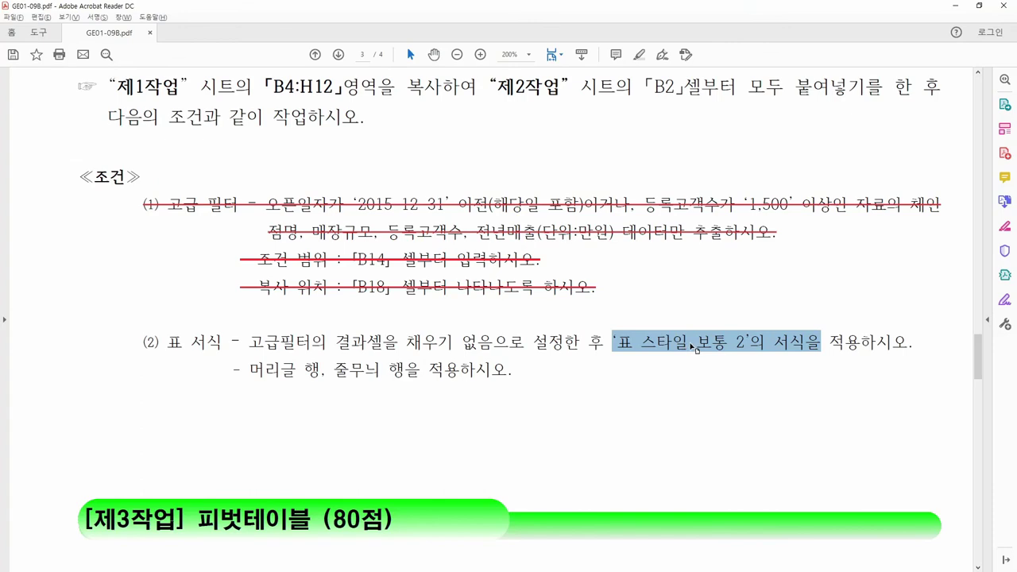
- Read the 머리글 행 and 줄무늬 행 requirement in the PDF and return to the table in Excel
left_click_drag(250, 369, 454, 380)
key("alt+Tab")
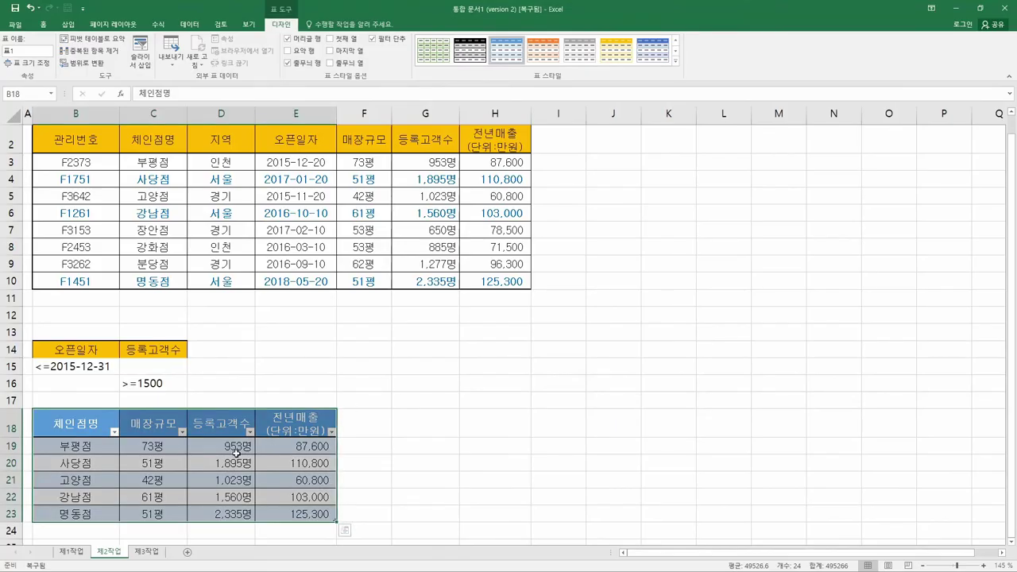
- Deselect the results table, switch to the PDF and strike through both lines of the finished 표 서식 item (2)
key("ctrl+q")
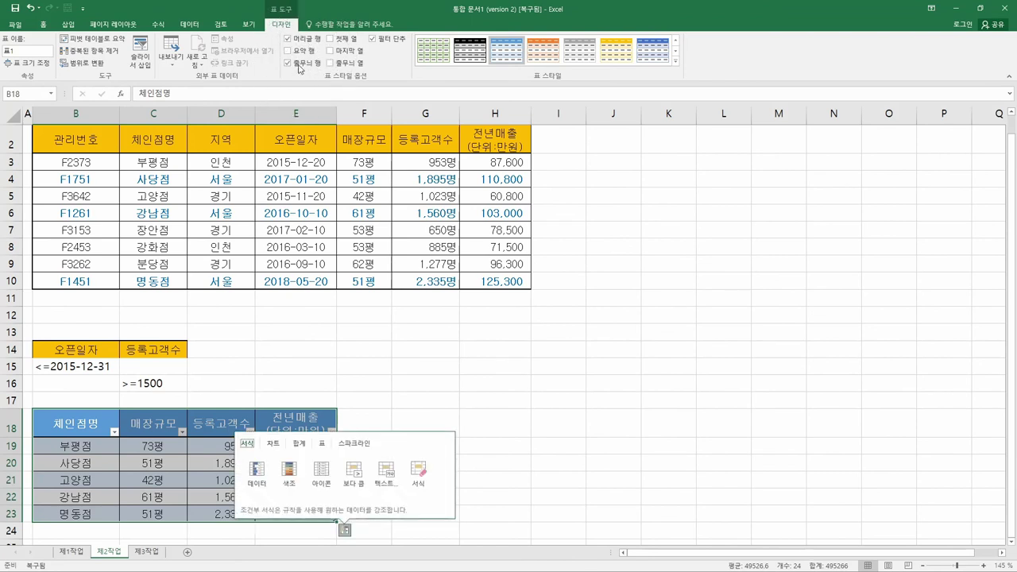
left_click(99, 478)
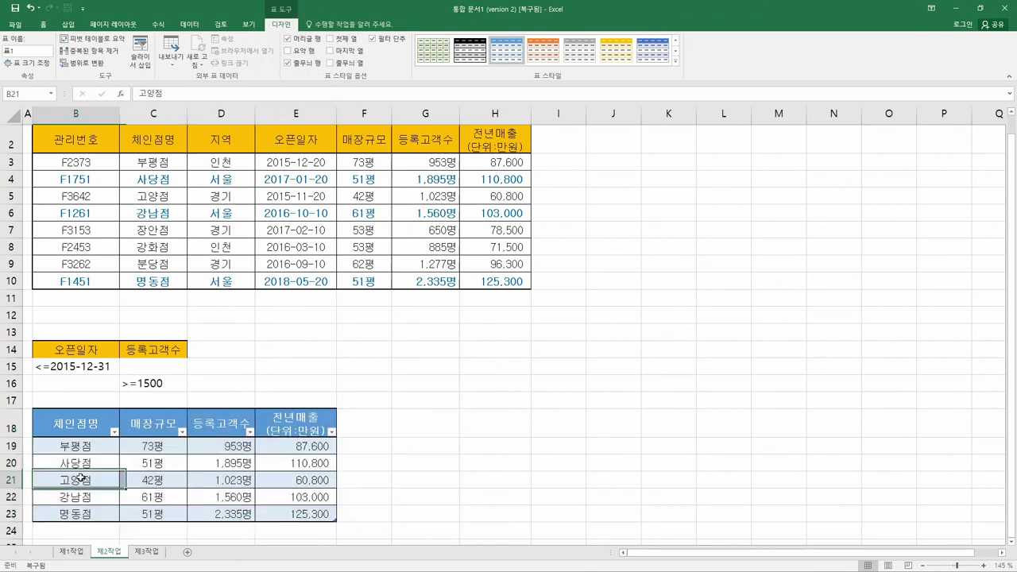
key("alt+Tab")
left_click(545, 390)
left_click_drag(520, 368, 145, 343)
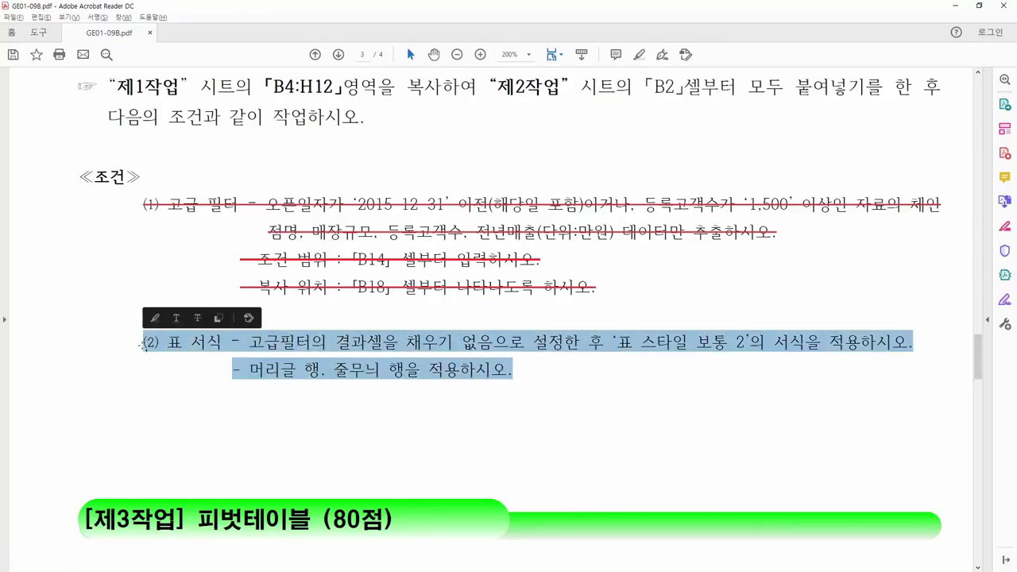
left_click(211, 318)
scroll(264, 343, "up", 2)
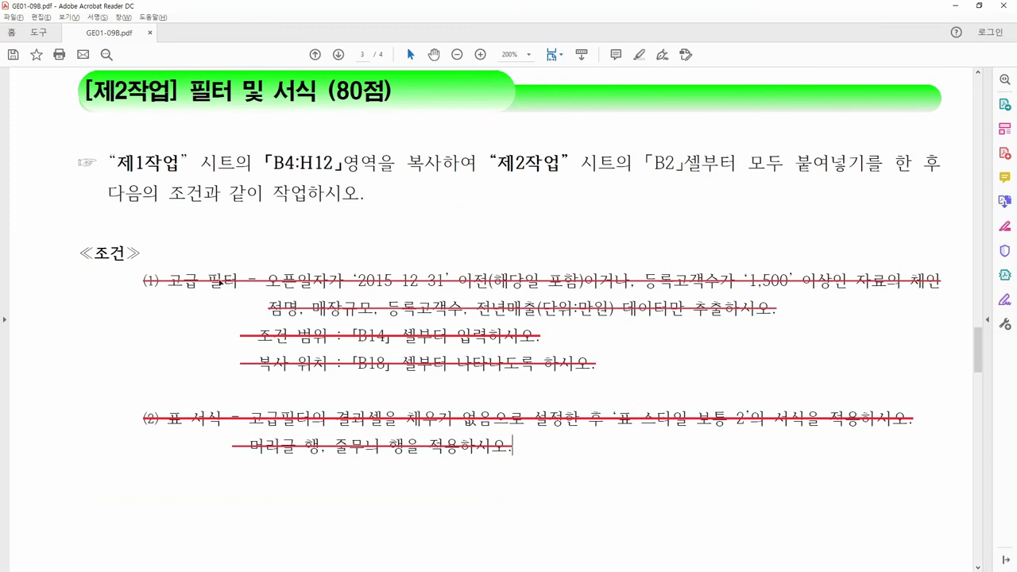
scroll(453, 391, "up", 1)
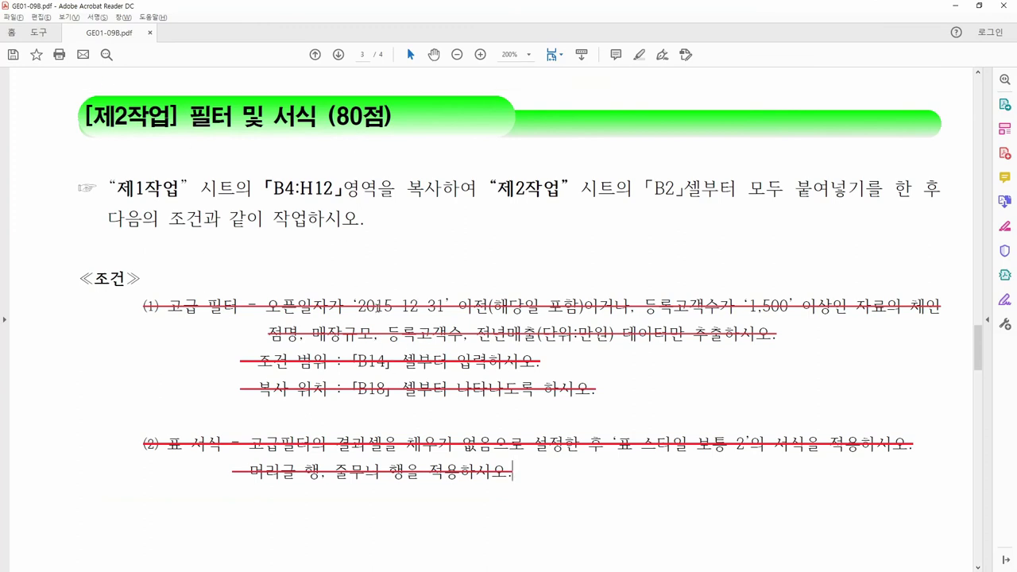
- Check the points allotted to 제2작업 in the PDF heading, return to Excel and select cell A1 on the 제2작업 sheet
left_click_drag(337, 119, 370, 121)
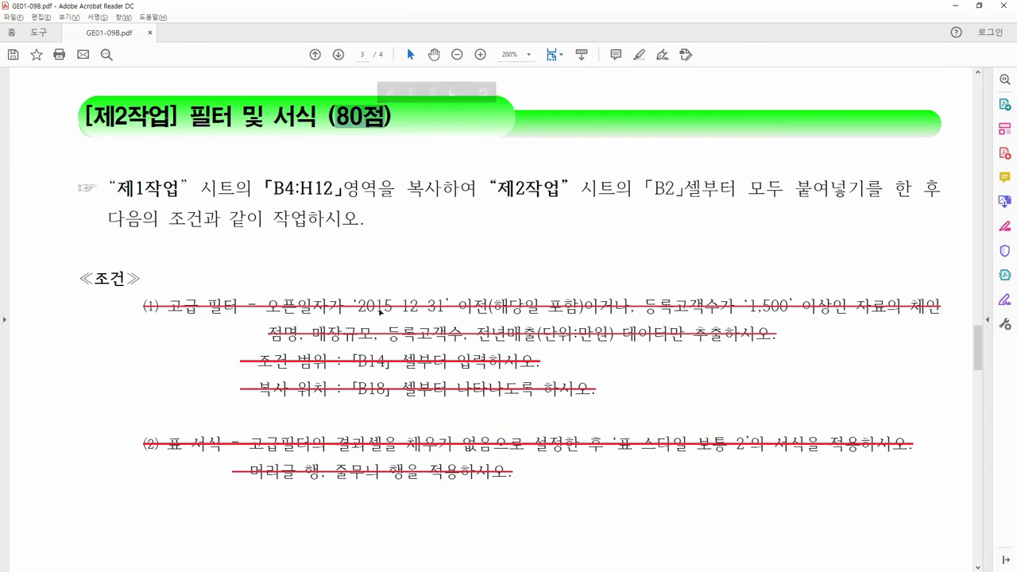
left_click(372, 308)
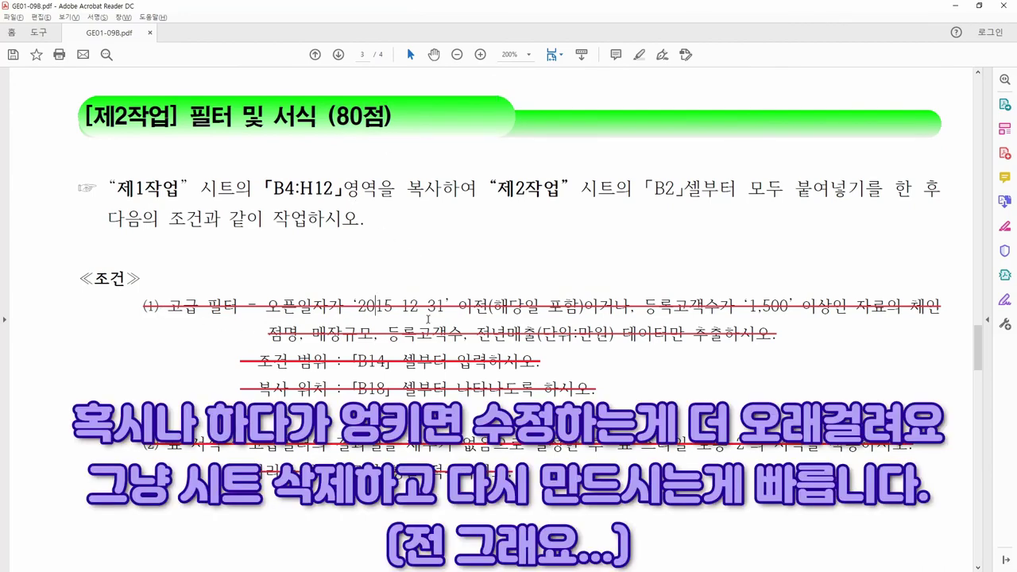
key("alt+Tab")
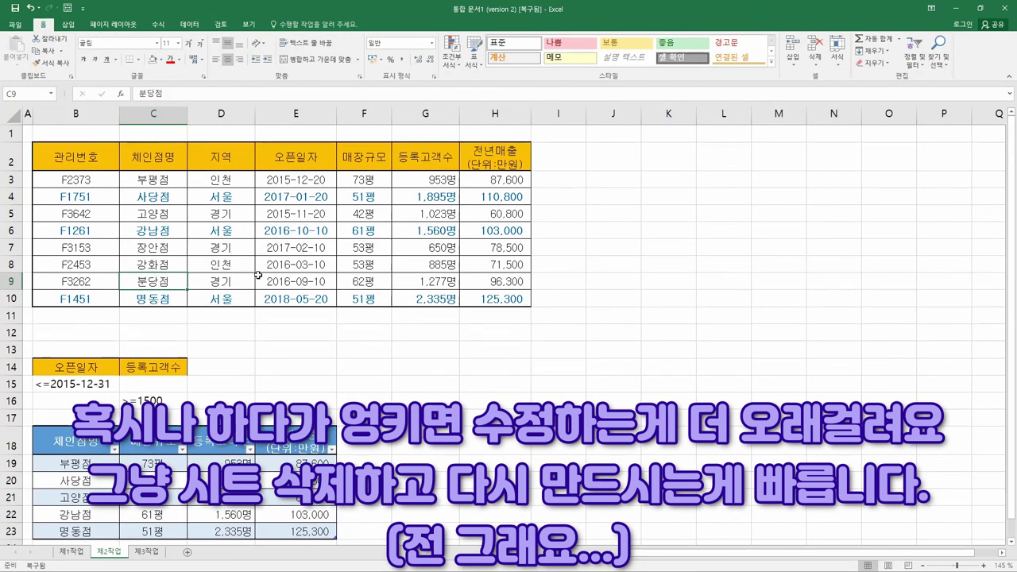
right_click(102, 551)
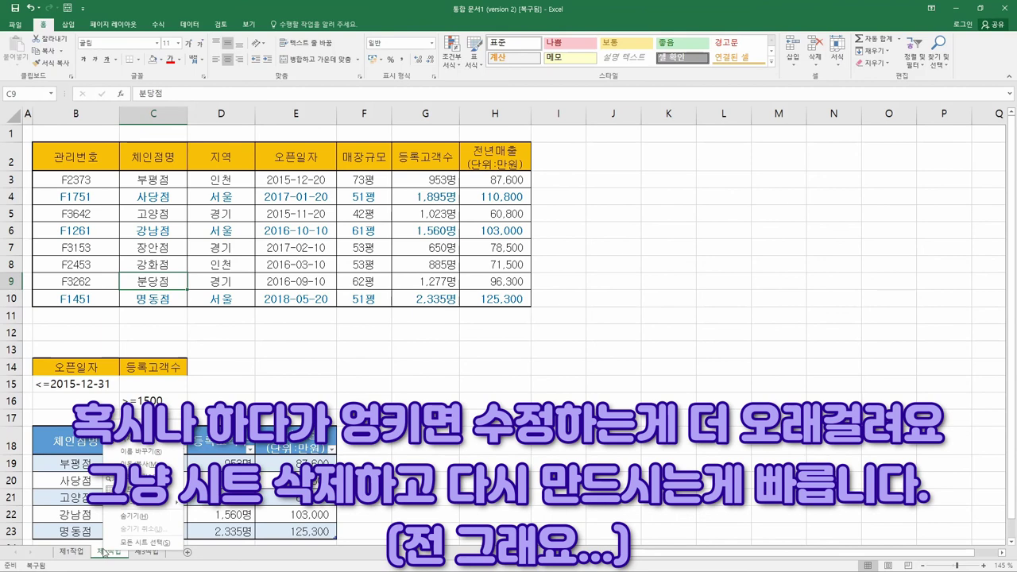
key("Escape")
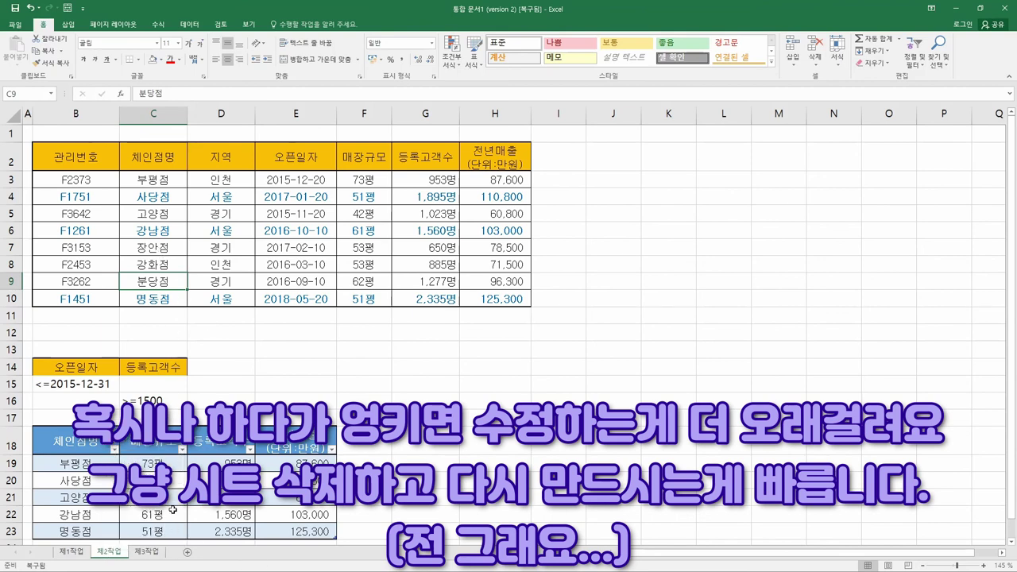
key("ctrl+Home")
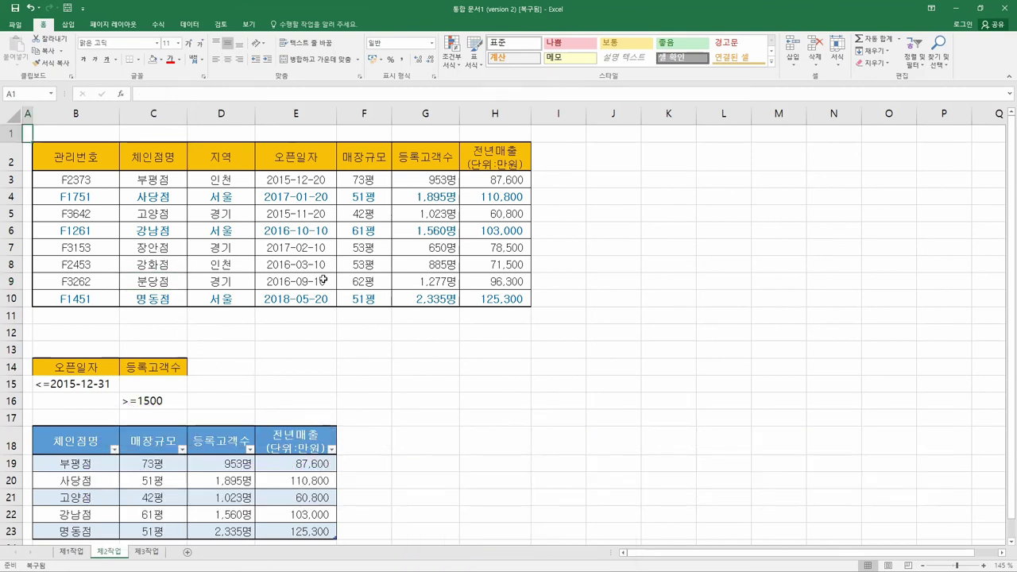